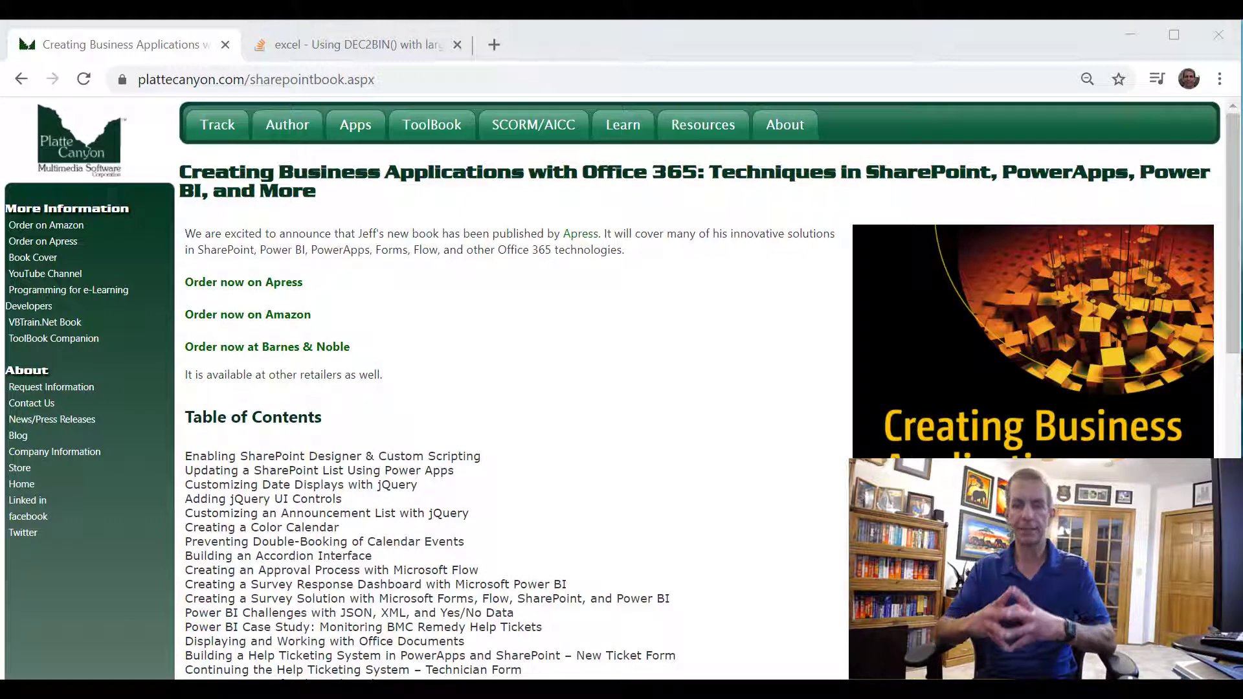
Switch to the Photos window and view the GroupPrivileges.png image of the Technical Writer privileges
{"action": "key", "text": "alt+Tab"}
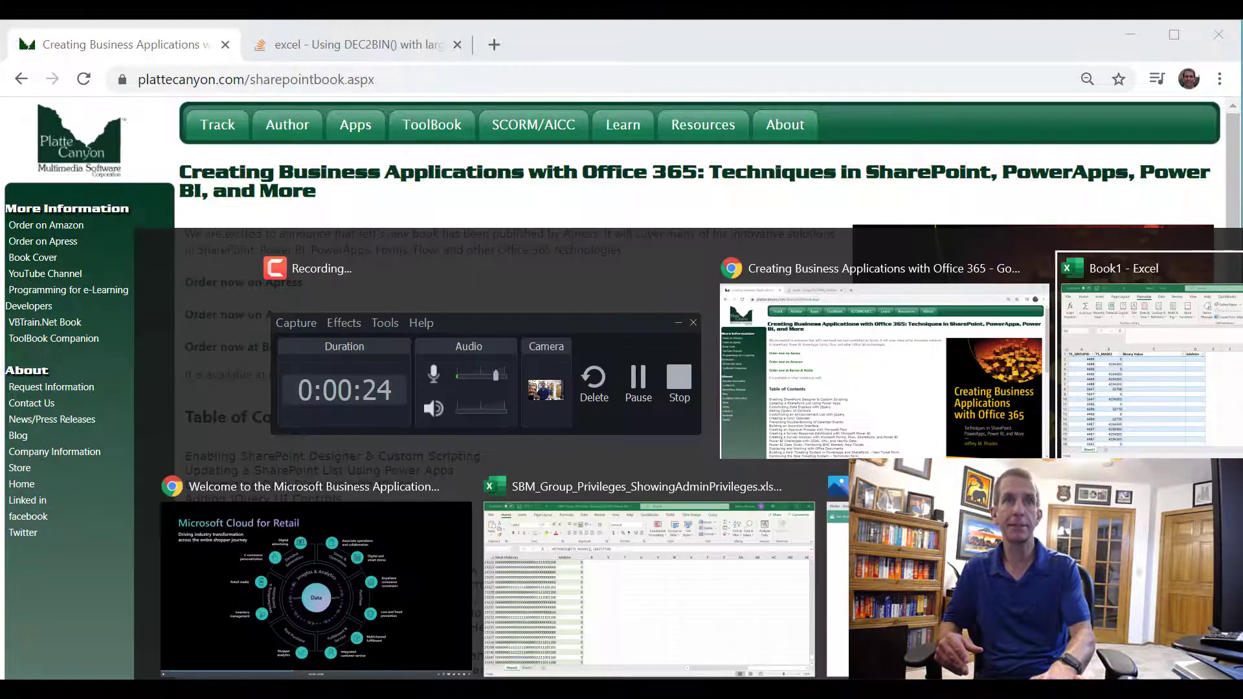
{"action": "key", "text": "alt+Tab"}
{"action": "key", "text": "alt+Tab"}
{"action": "key", "text": "alt+Tab"}
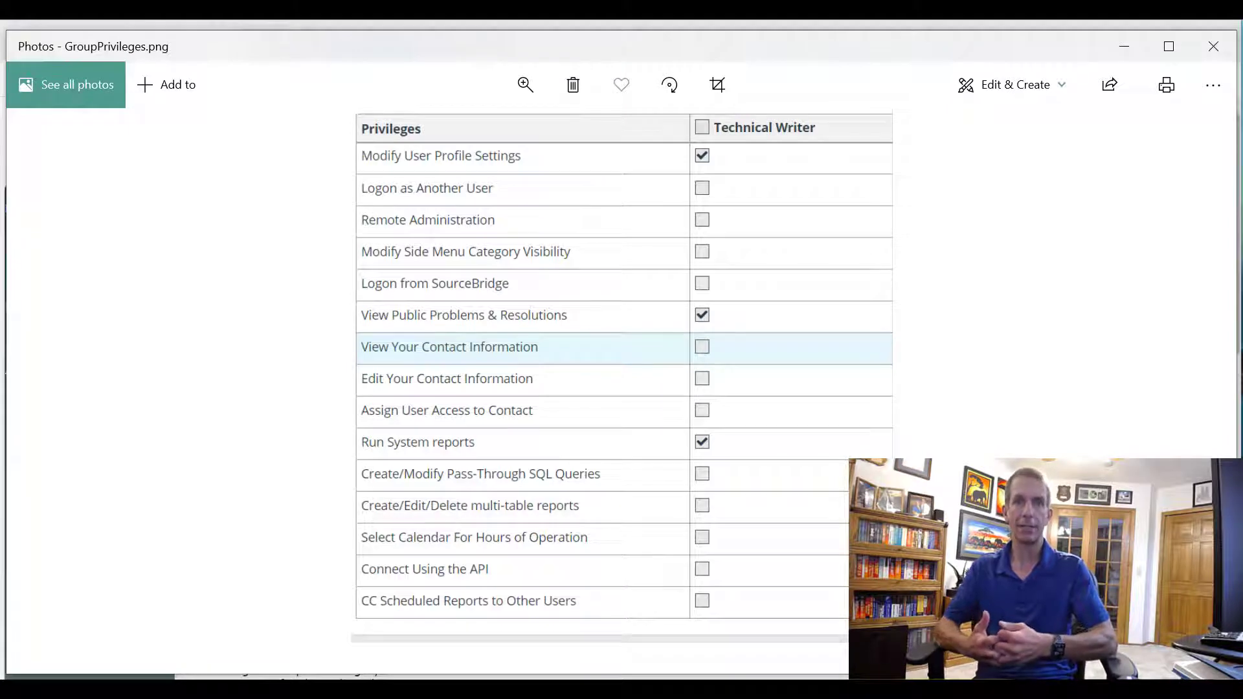
Switch to the Book1 workbook in Excel and inspect the TS_MASK1 value in cell B3
{"action": "key", "text": "alt+Tab"}
{"action": "key", "text": "alt+Tab"}
{"action": "key", "text": "alt+Tab"}
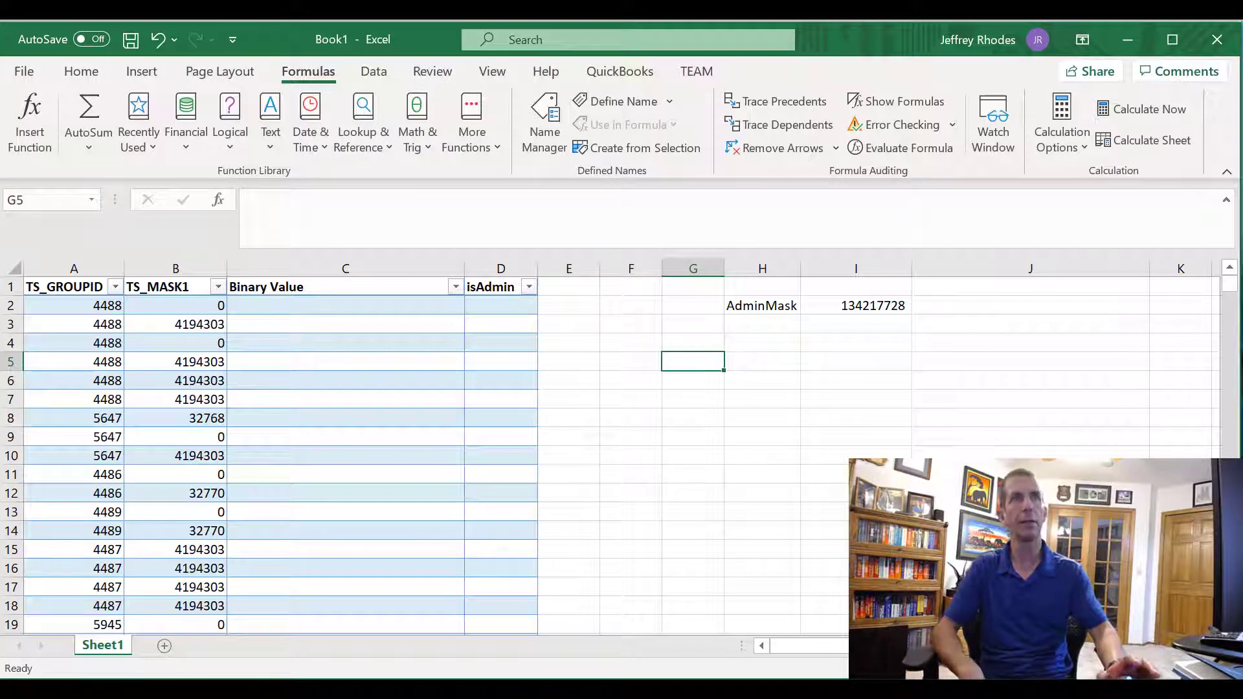
{"action": "left_click", "coordinate": [179, 324]}
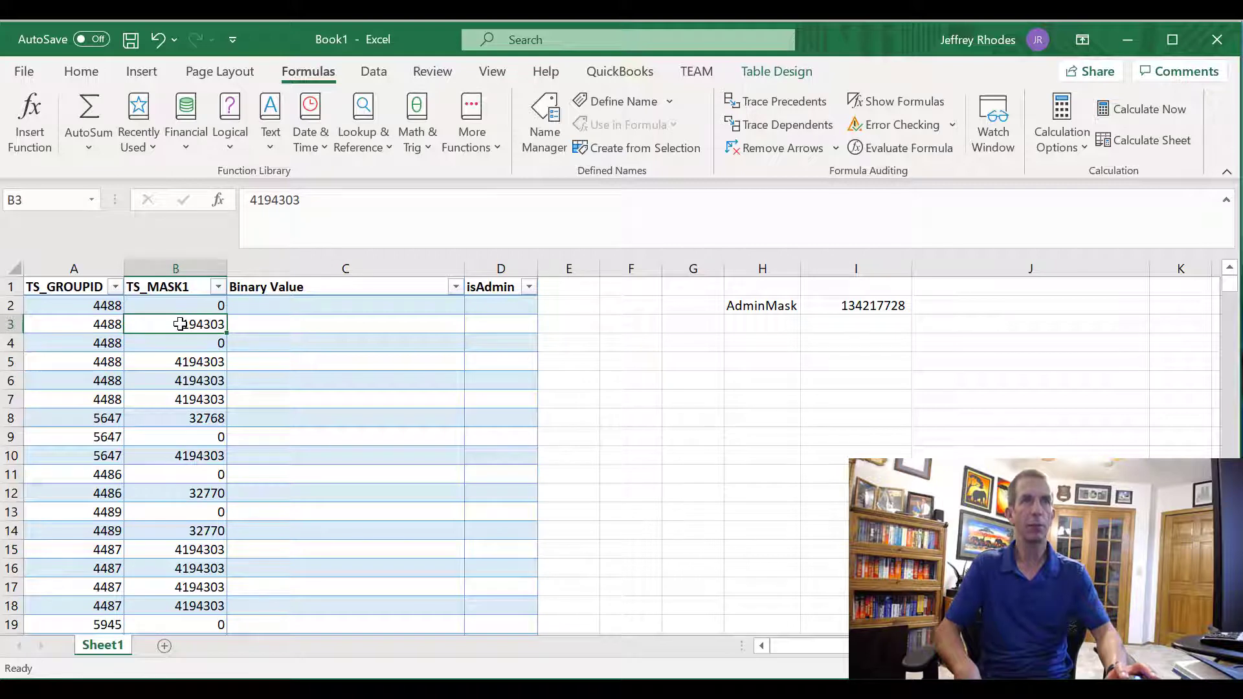
Name the AdminMask value cell I2 adminMask
{"action": "left_click", "coordinate": [879, 309]}
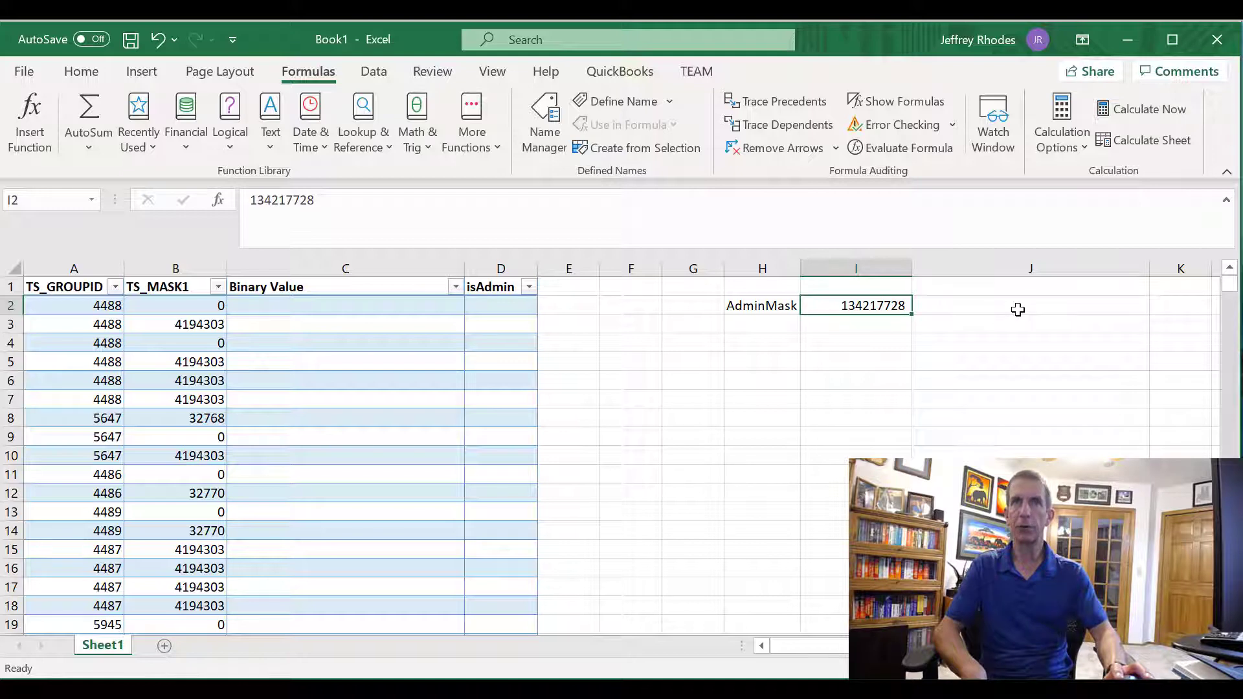
{"action": "left_click", "coordinate": [29, 200]}
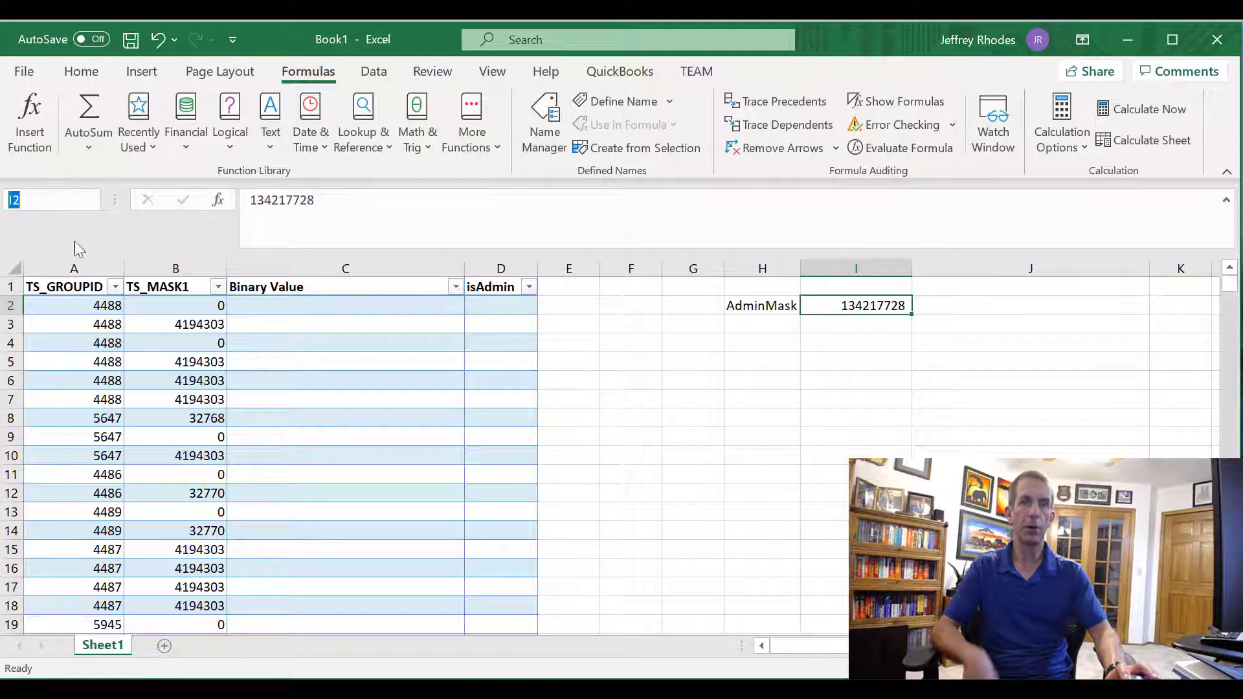
{"action": "type", "text": "adminMask"}
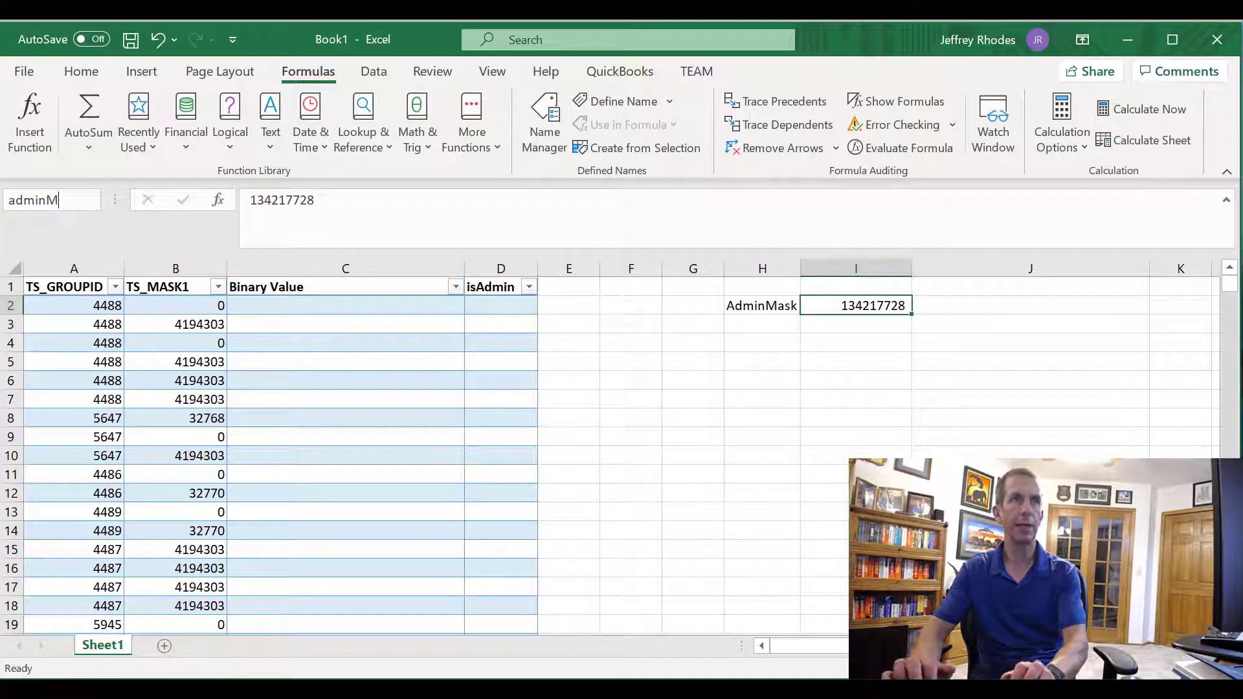
{"action": "key", "text": "Return"}
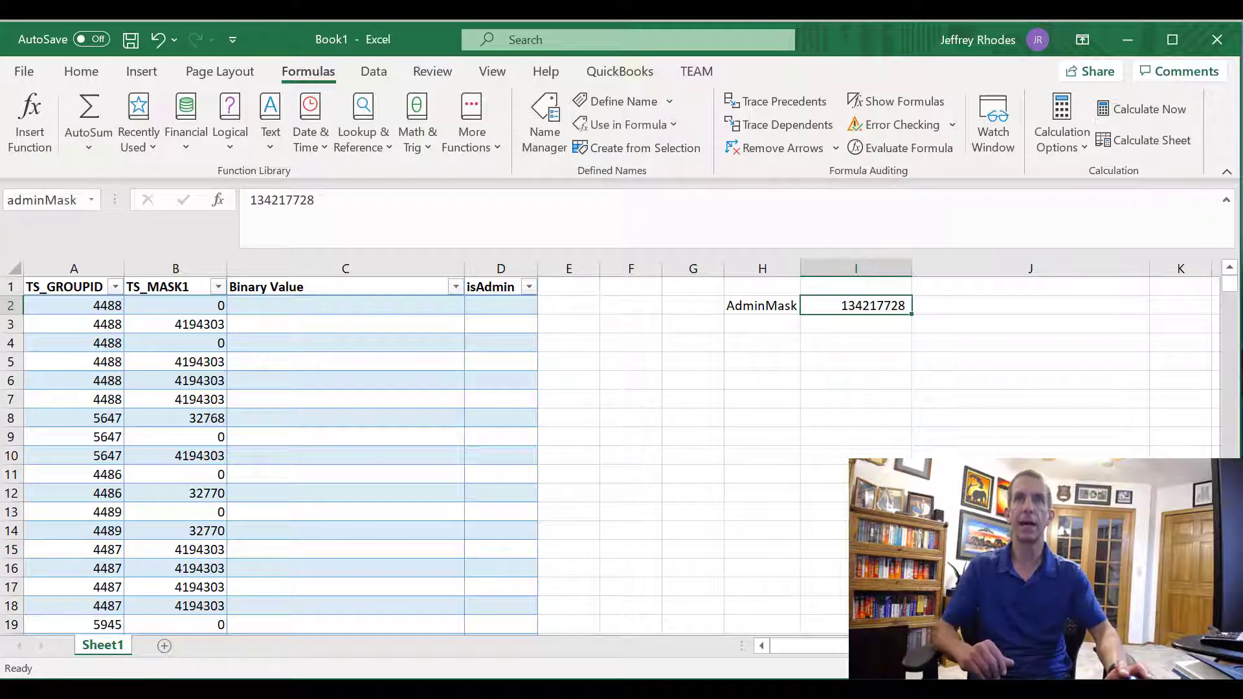
Try to convert the admin mask to binary in cell J2 with the formula =DEC2BIN(adminMask)
{"action": "left_click", "coordinate": [986, 299]}
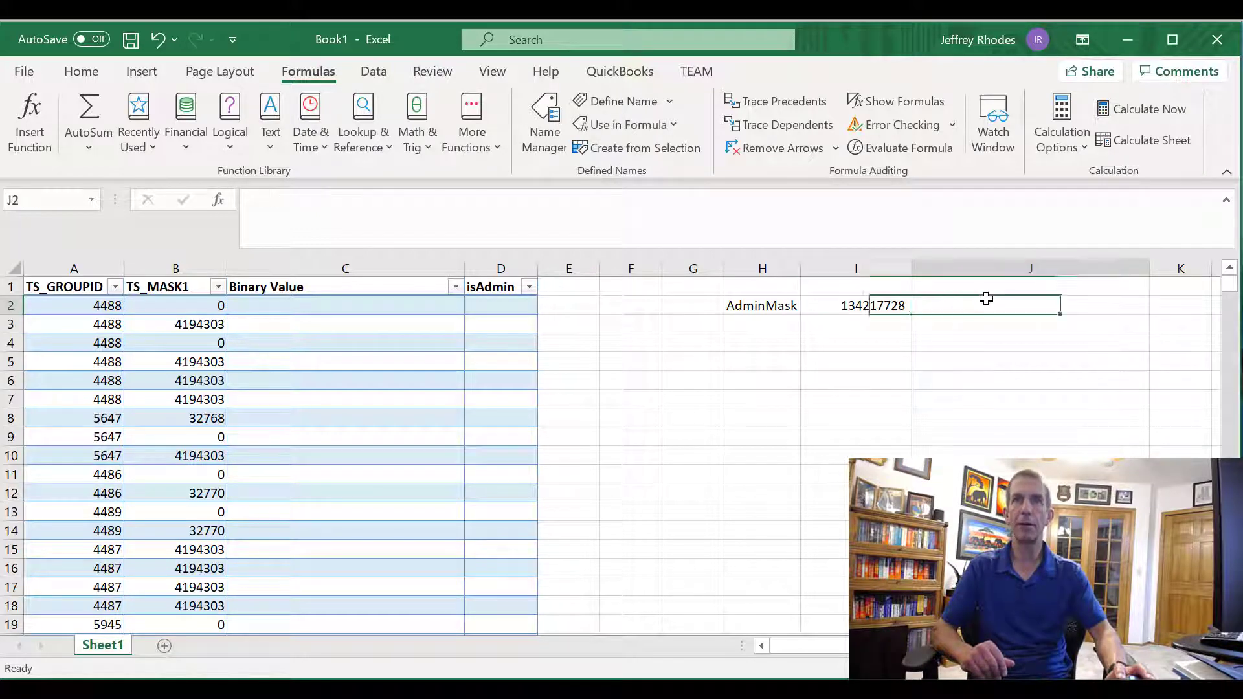
{"action": "left_click", "coordinate": [797, 228]}
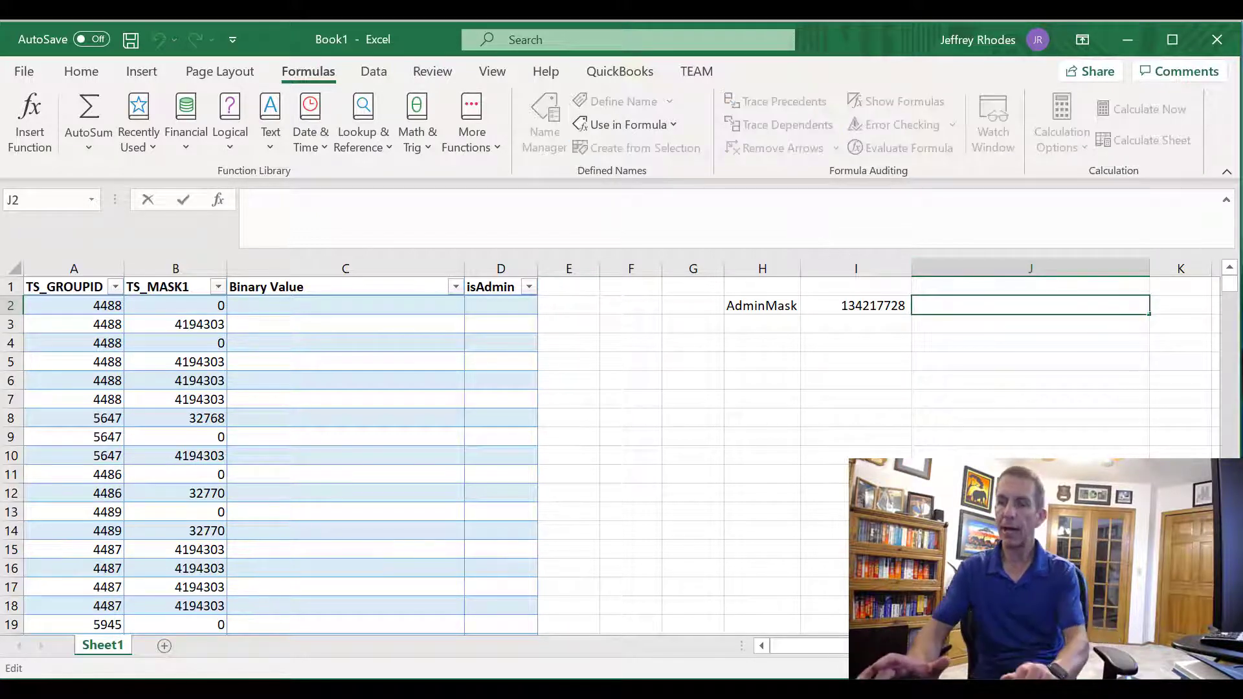
{"action": "type", "text": "=DEc"}
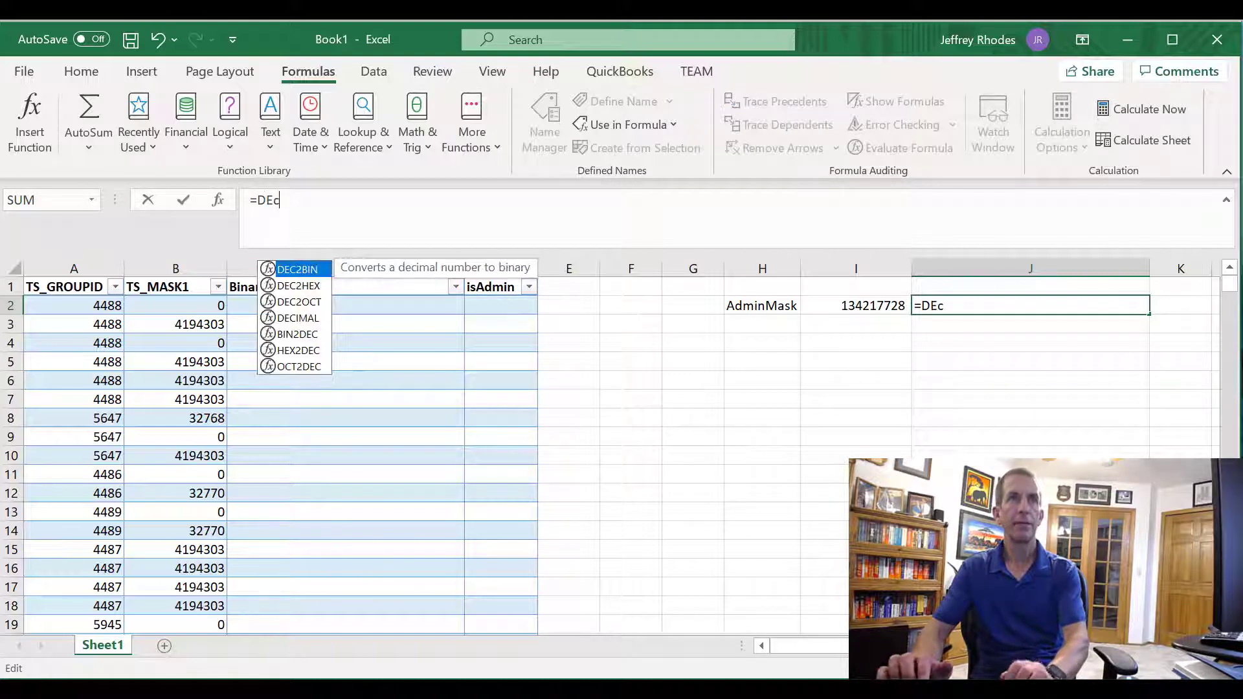
{"action": "double_click", "coordinate": [309, 270]}
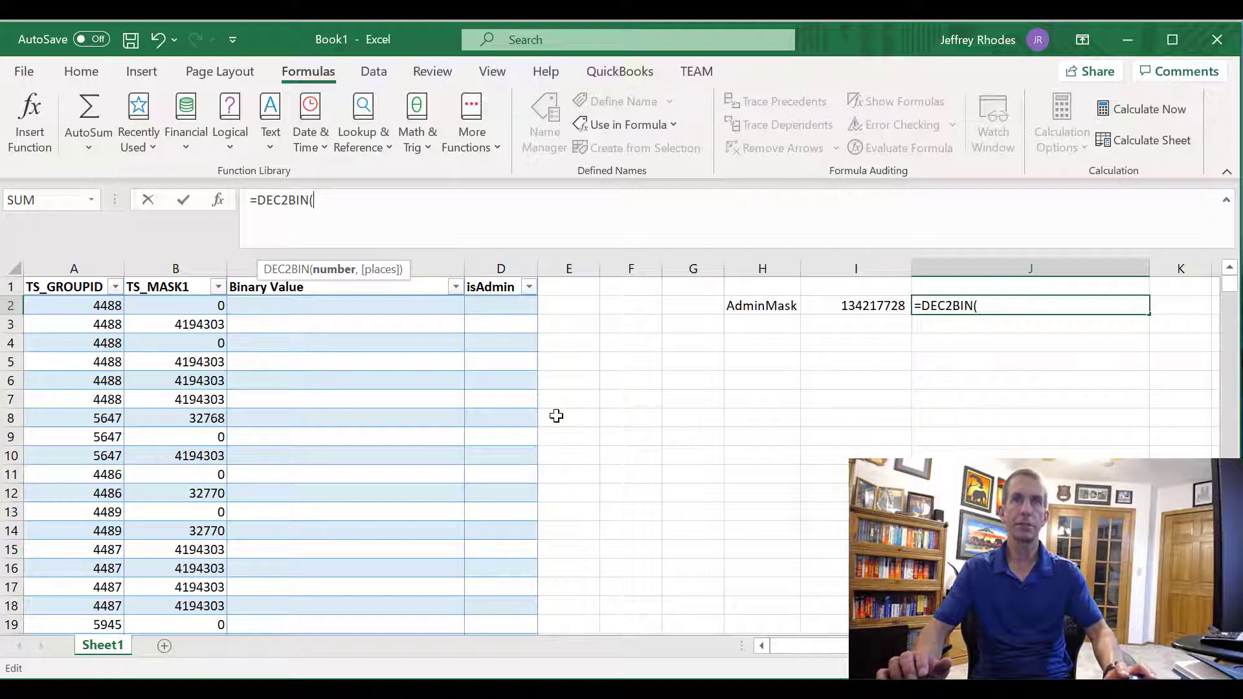
{"action": "left_click", "coordinate": [876, 309]}
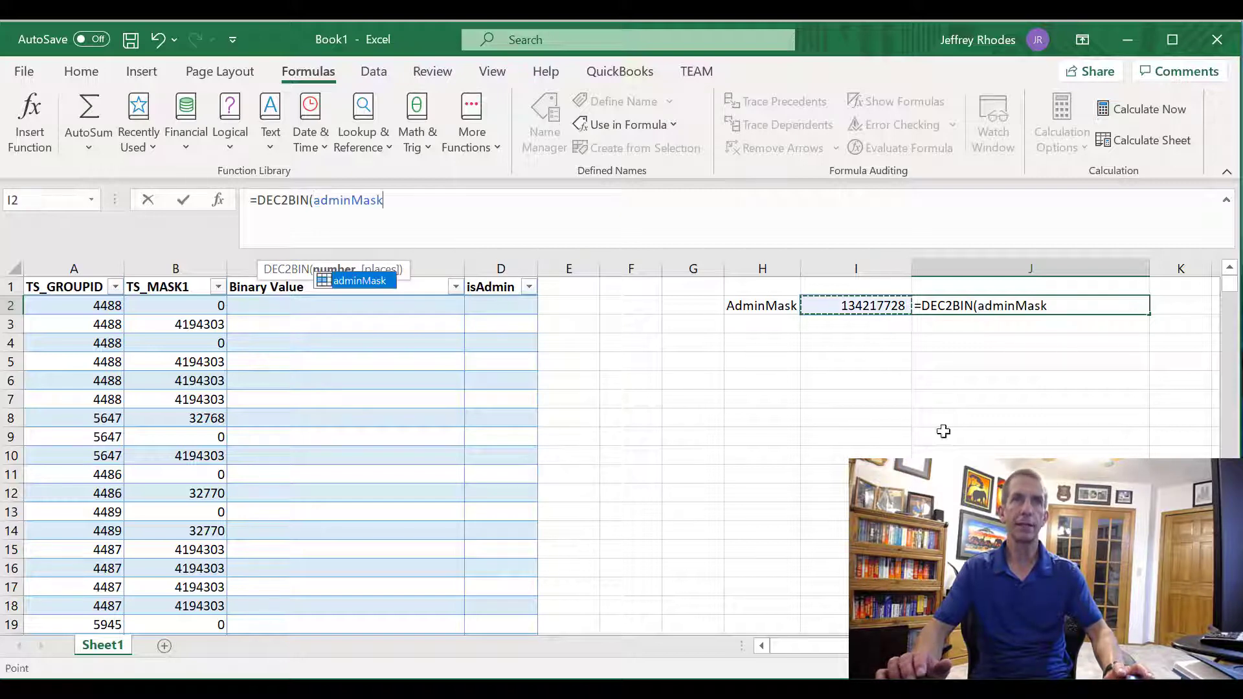
{"action": "type", "text": ")"}
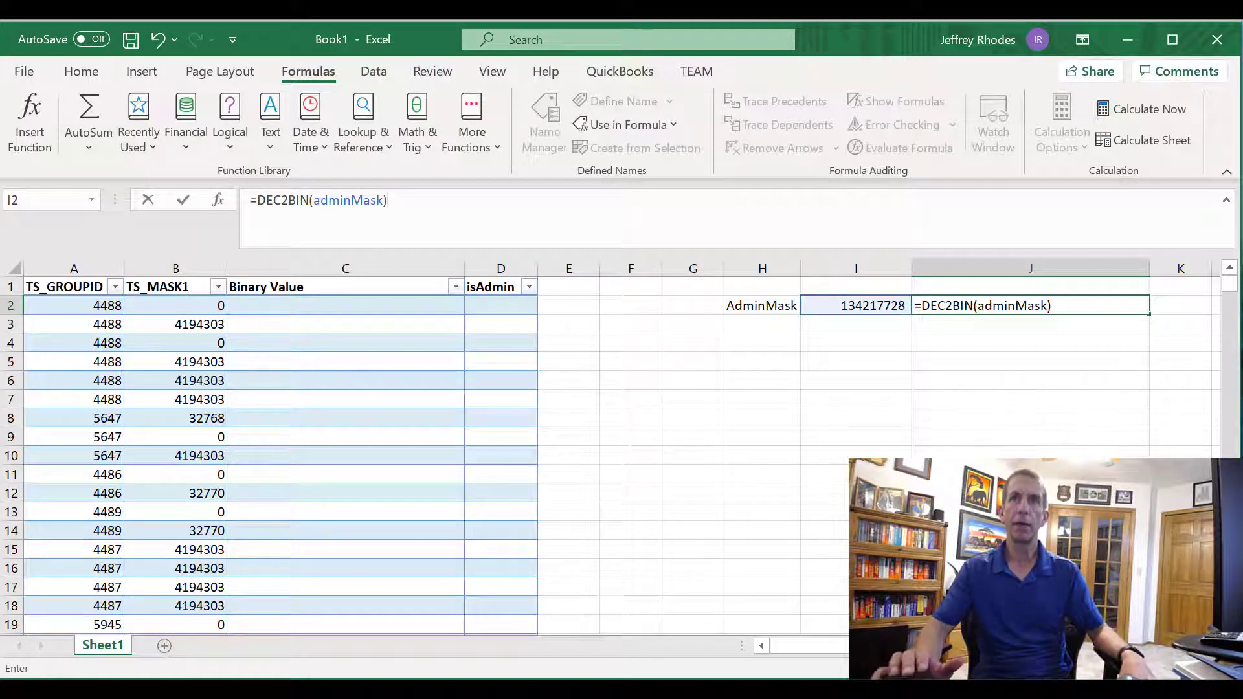
{"action": "key", "text": "Return"}
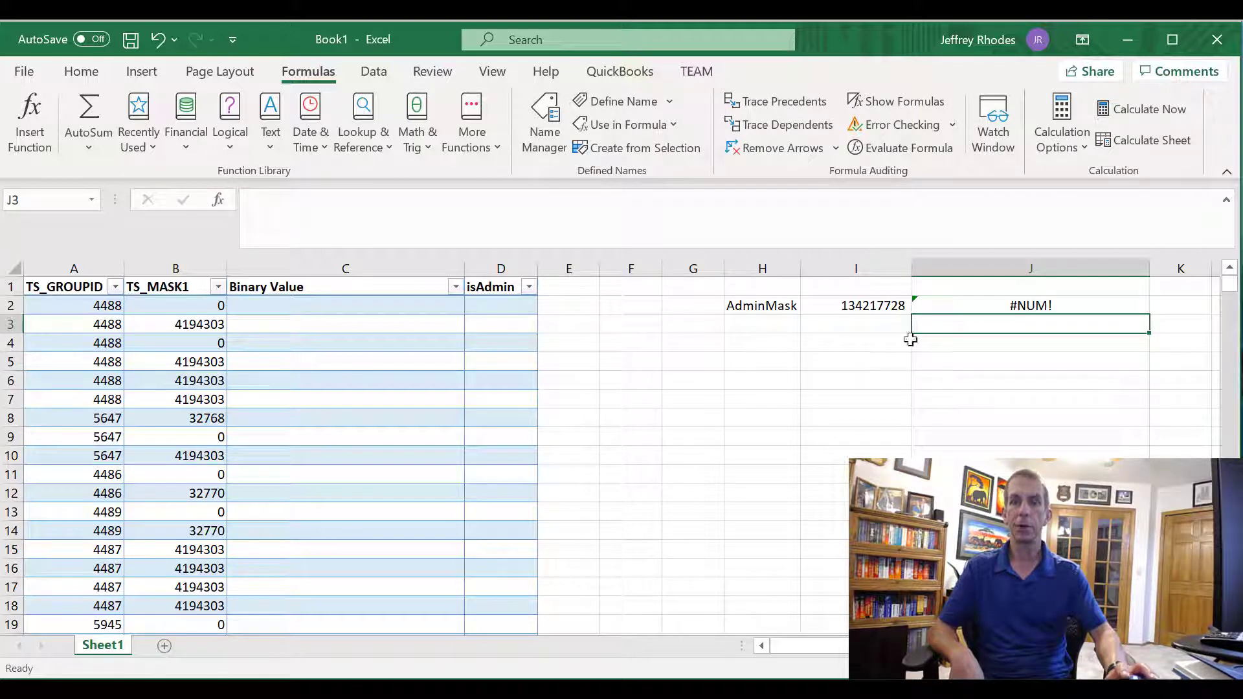
Switch to Chrome and examine the answers to the Stack Overflow question "Using DEC2BIN() with large numbers"
{"action": "key", "text": "alt+Tab"}
{"action": "key", "text": "alt+Tab"}
{"action": "key", "text": "alt+Tab"}
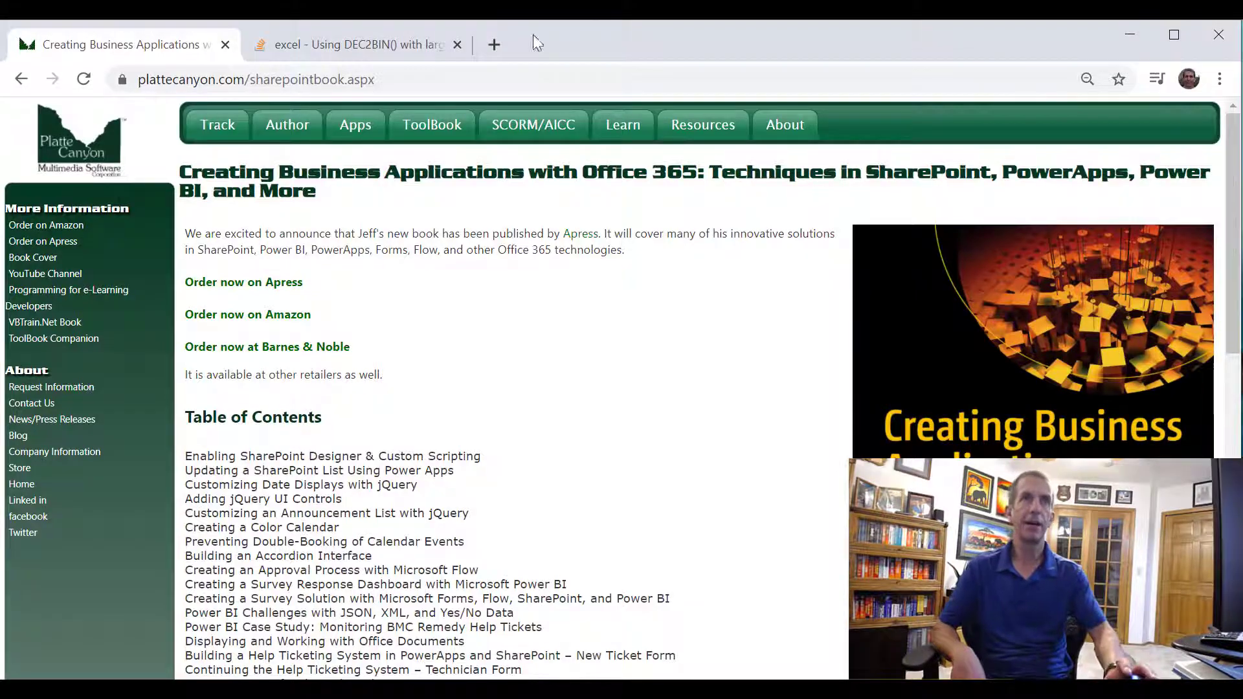
{"action": "left_click", "coordinate": [285, 46]}
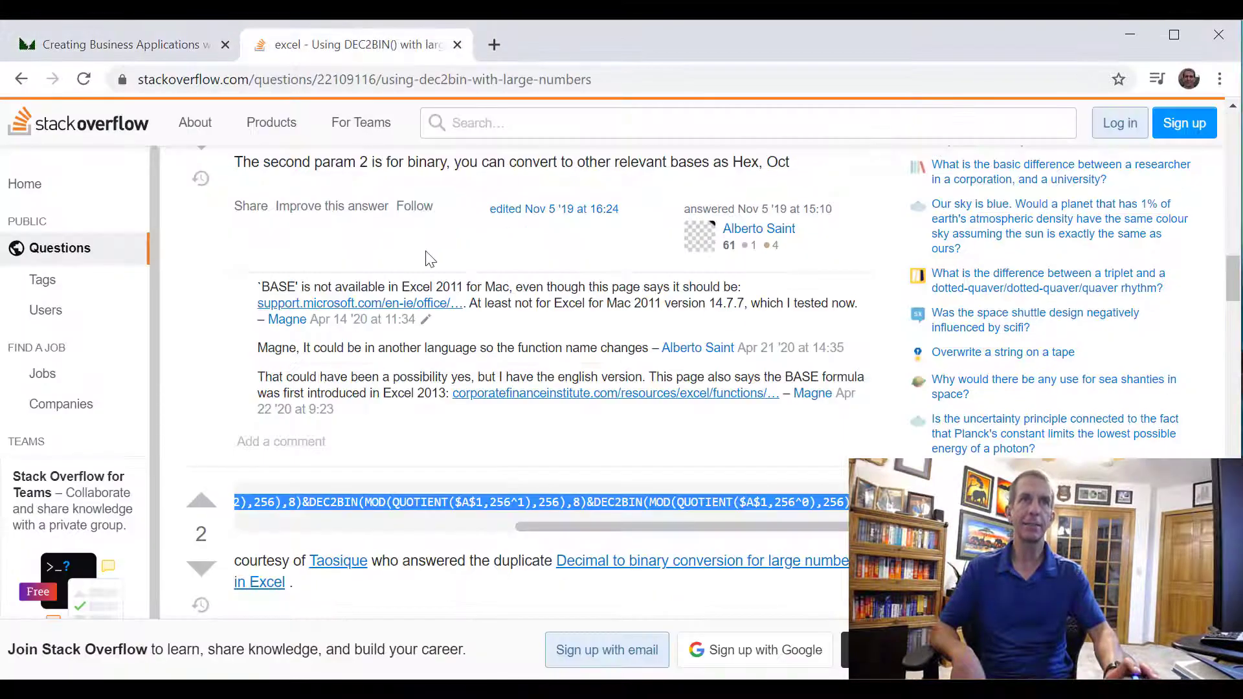
{"action": "scroll", "coordinate": [526, 295], "scroll_direction": "up", "scroll_amount": 13}
{"action": "middle_click", "coordinate": [512, 281]}
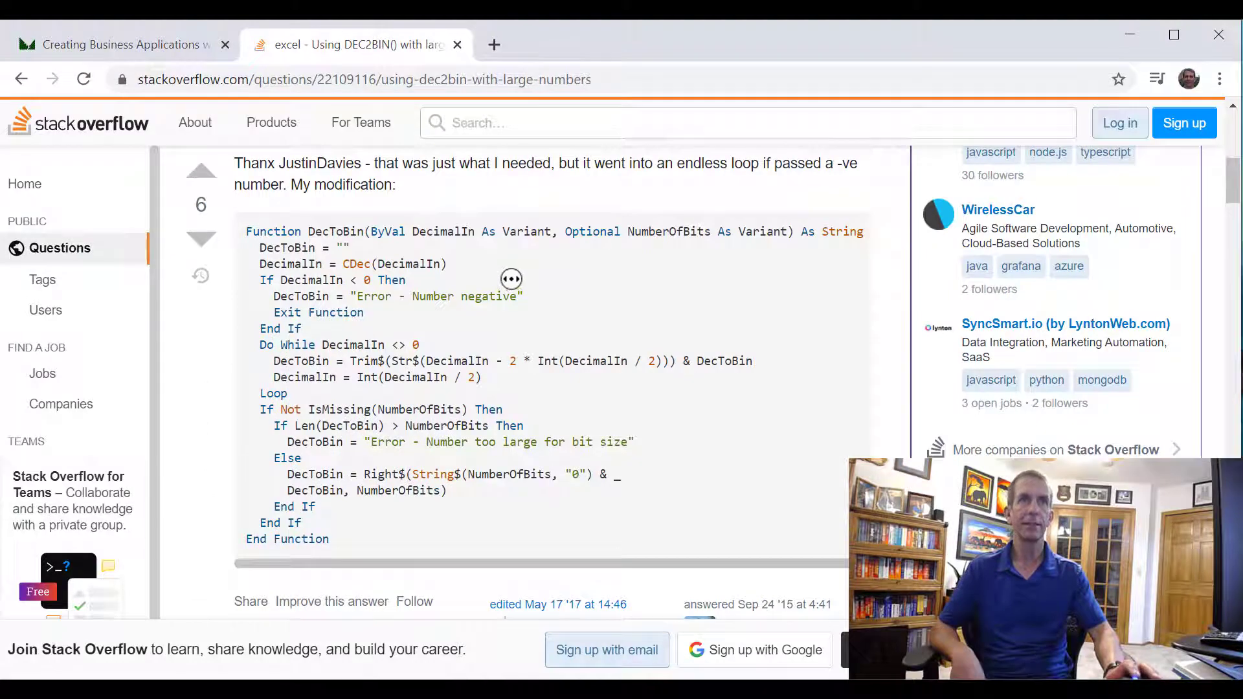
{"action": "left_click_drag", "start_coordinate": [1233, 175], "coordinate": [1211, 124]}
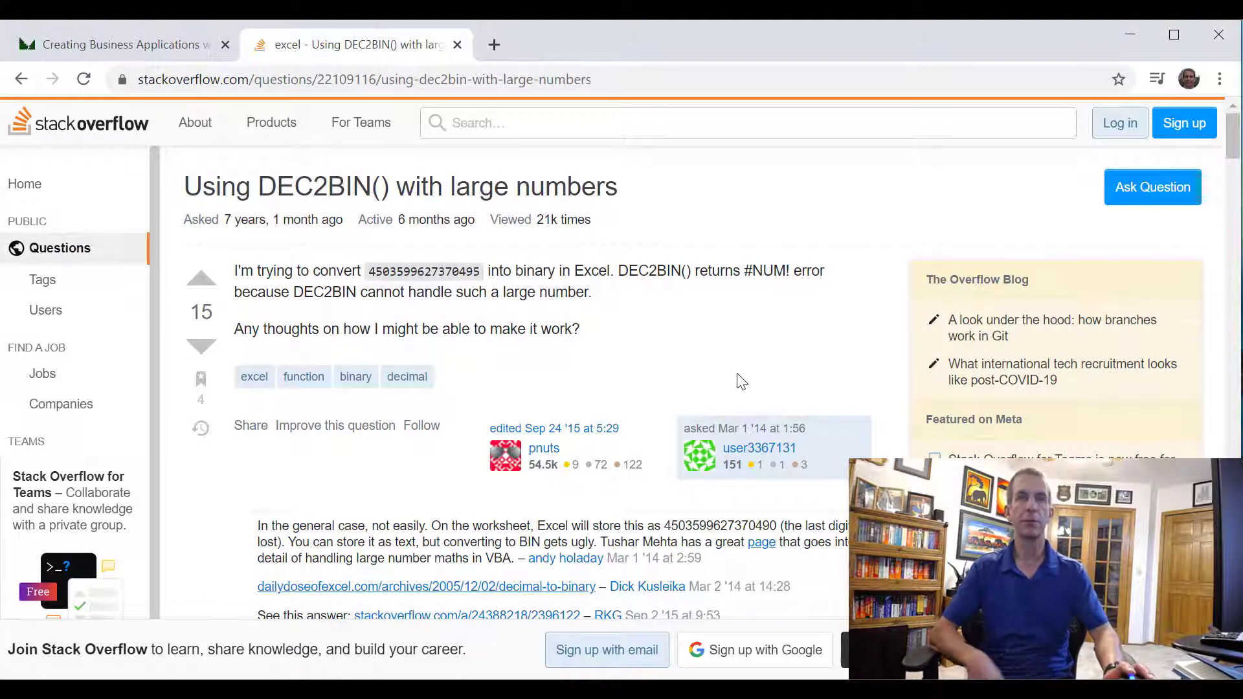
{"action": "scroll", "coordinate": [730, 367], "scroll_direction": "down", "scroll_amount": 7}
{"action": "scroll", "coordinate": [731, 366], "scroll_direction": "down", "scroll_amount": 10}
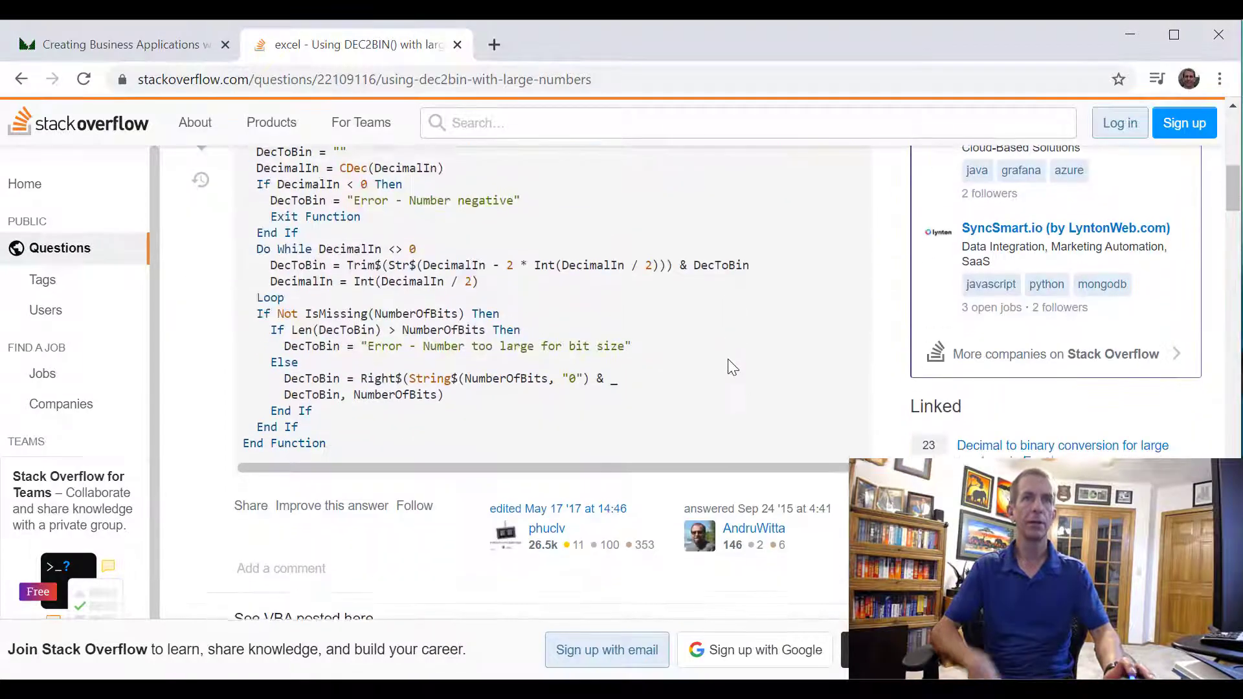
{"action": "scroll", "coordinate": [725, 360], "scroll_direction": "down", "scroll_amount": 10}
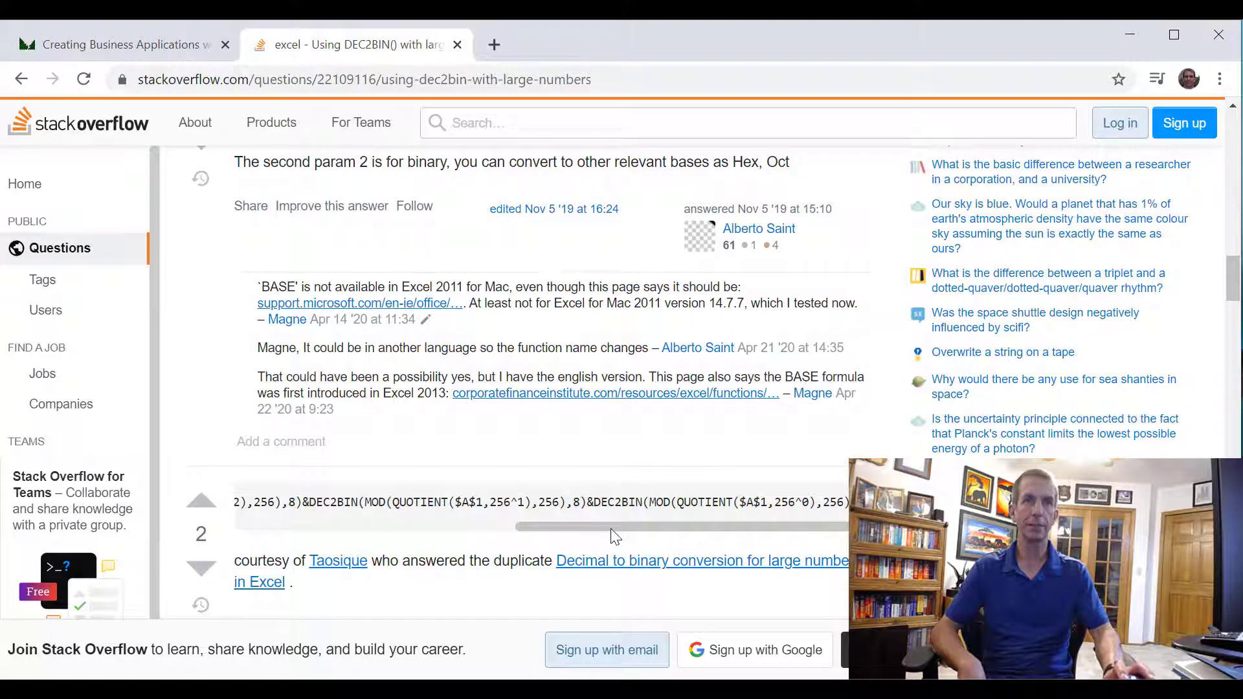
{"action": "left_click_drag", "start_coordinate": [612, 539], "coordinate": [272, 539]}
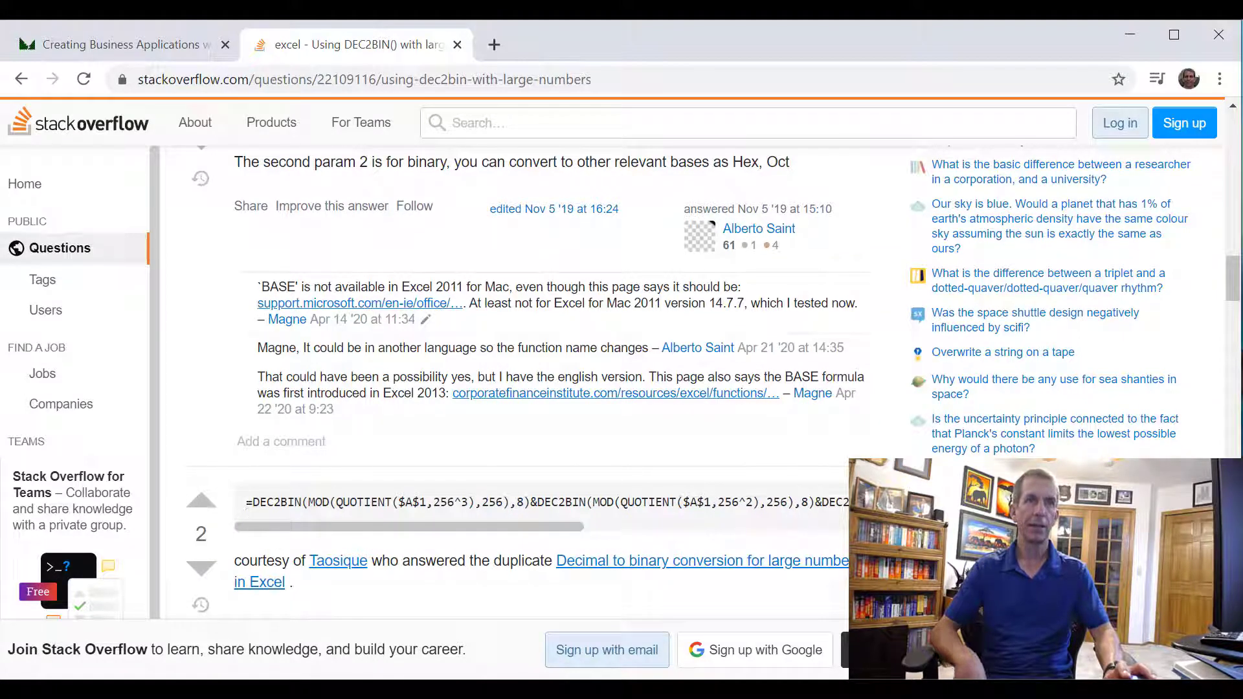
{"action": "scroll", "coordinate": [252, 502], "scroll_direction": "up", "scroll_amount": 20}
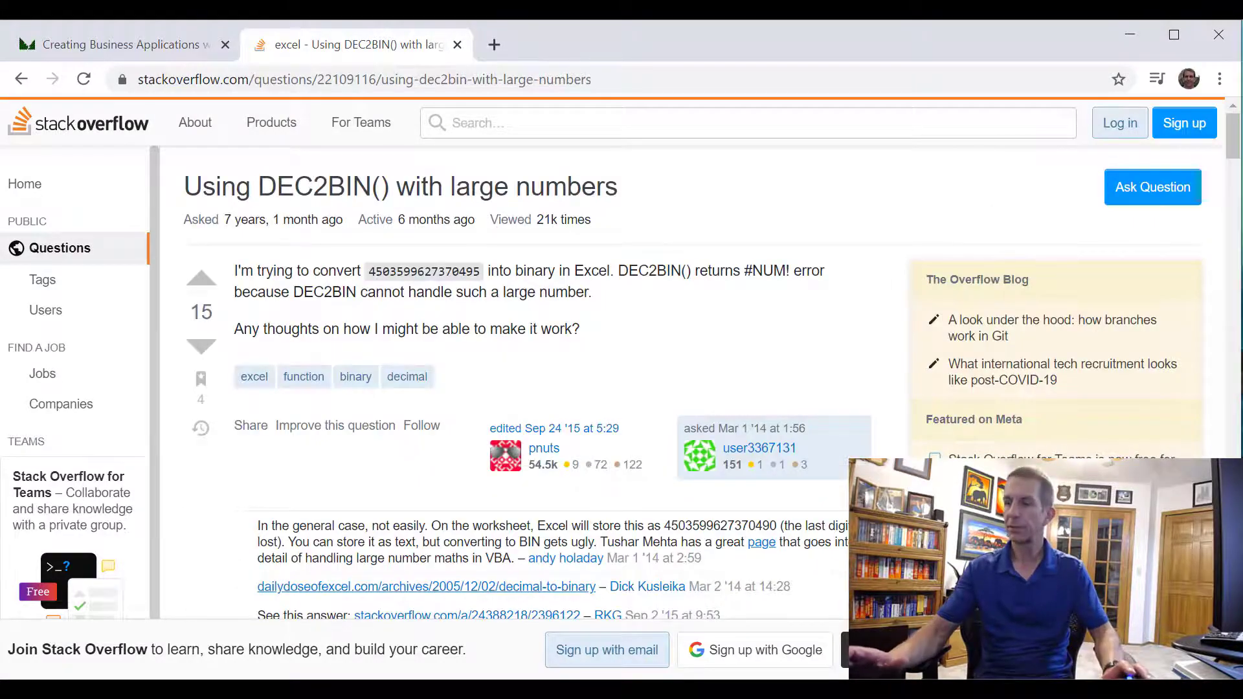
Copy the entire long DEC2BIN(MOD(QUOTIENT($A$1,256^3),256),8)&… formula from the Stack Overflow answer
{"action": "scroll", "coordinate": [358, 347], "scroll_direction": "down", "scroll_amount": 15}
{"action": "scroll", "coordinate": [359, 346], "scroll_direction": "up", "scroll_amount": 5}
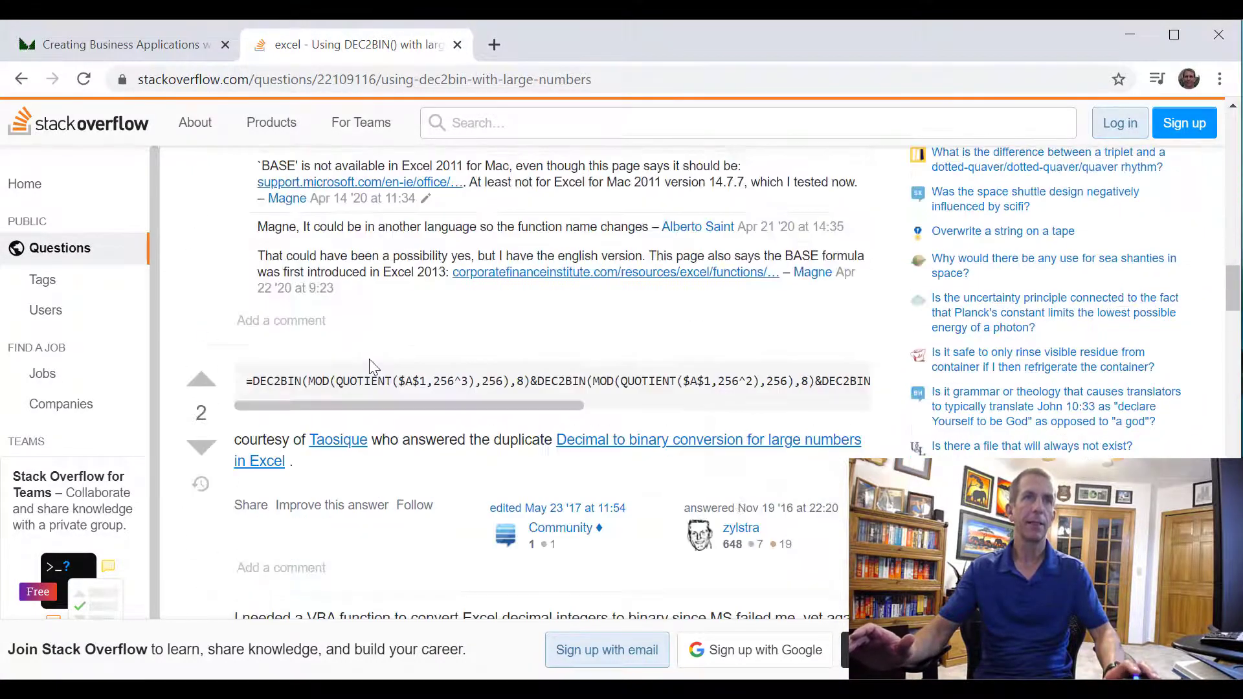
{"action": "left_click_drag", "start_coordinate": [249, 379], "coordinate": [871, 382]}
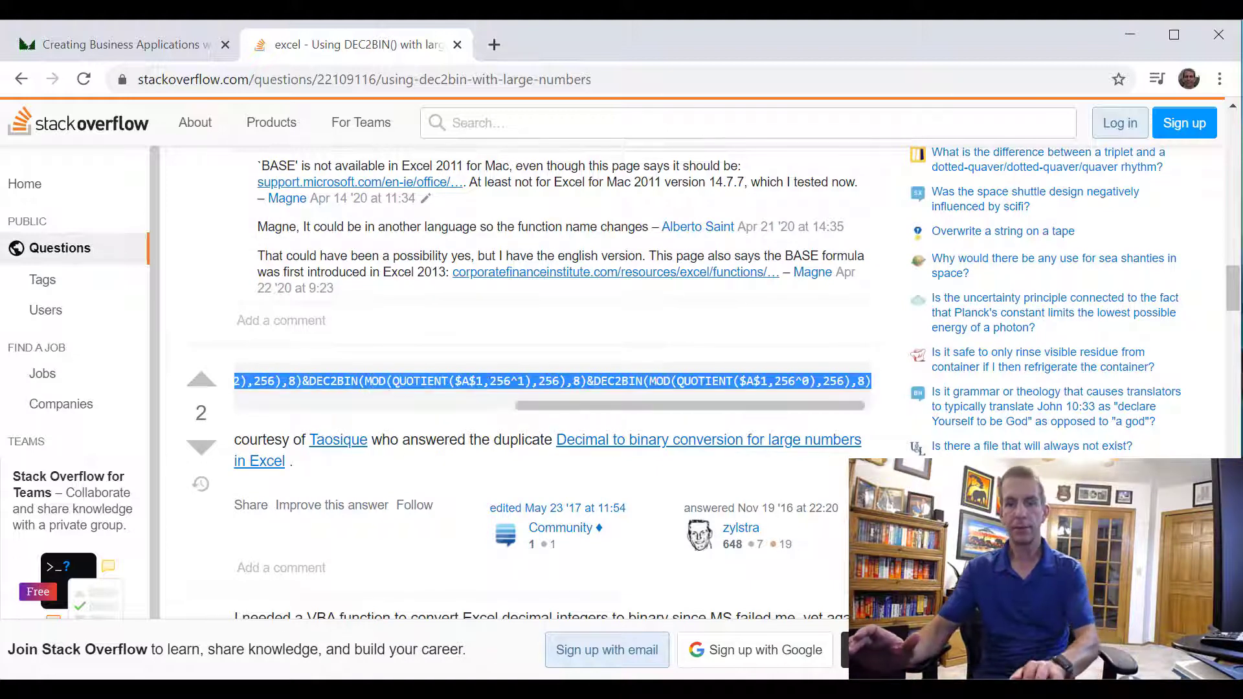
Switch to Excel and replace the formula in cell J2 with the copied DEC2BIN/MOD/QUOTIENT formula
{"action": "key", "text": "alt+Tab"}
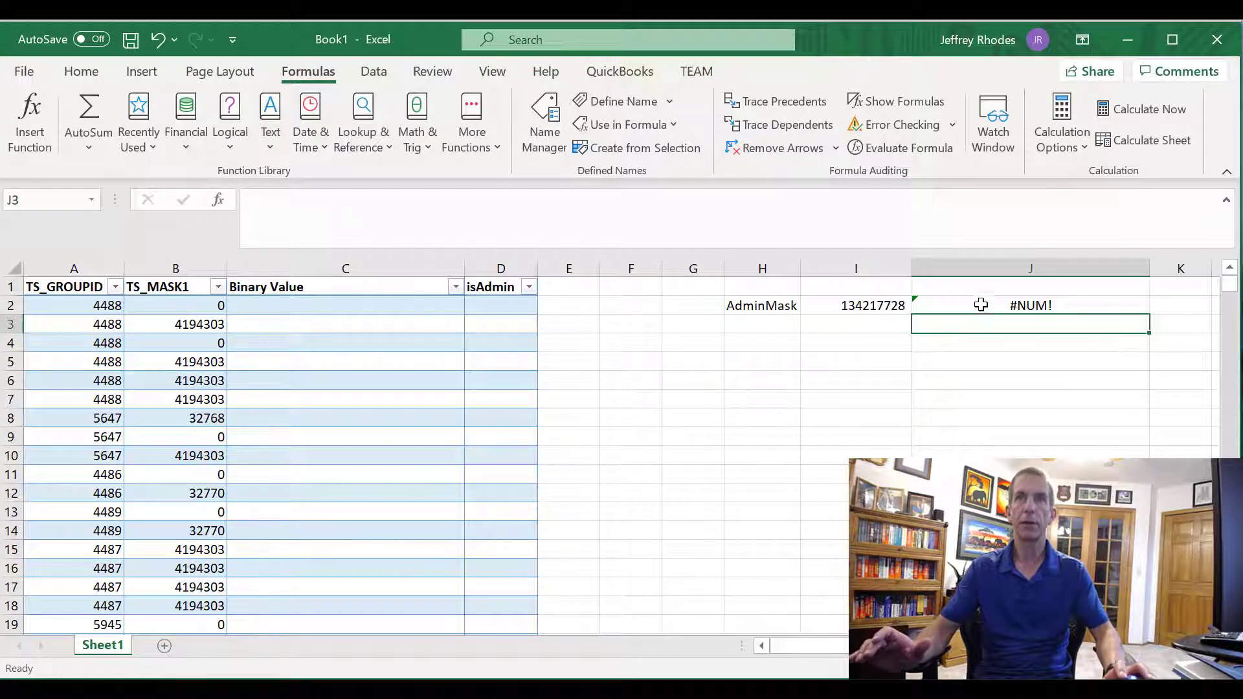
{"action": "left_click", "coordinate": [981, 305]}
{"action": "left_click_drag", "start_coordinate": [497, 208], "coordinate": [250, 201]}
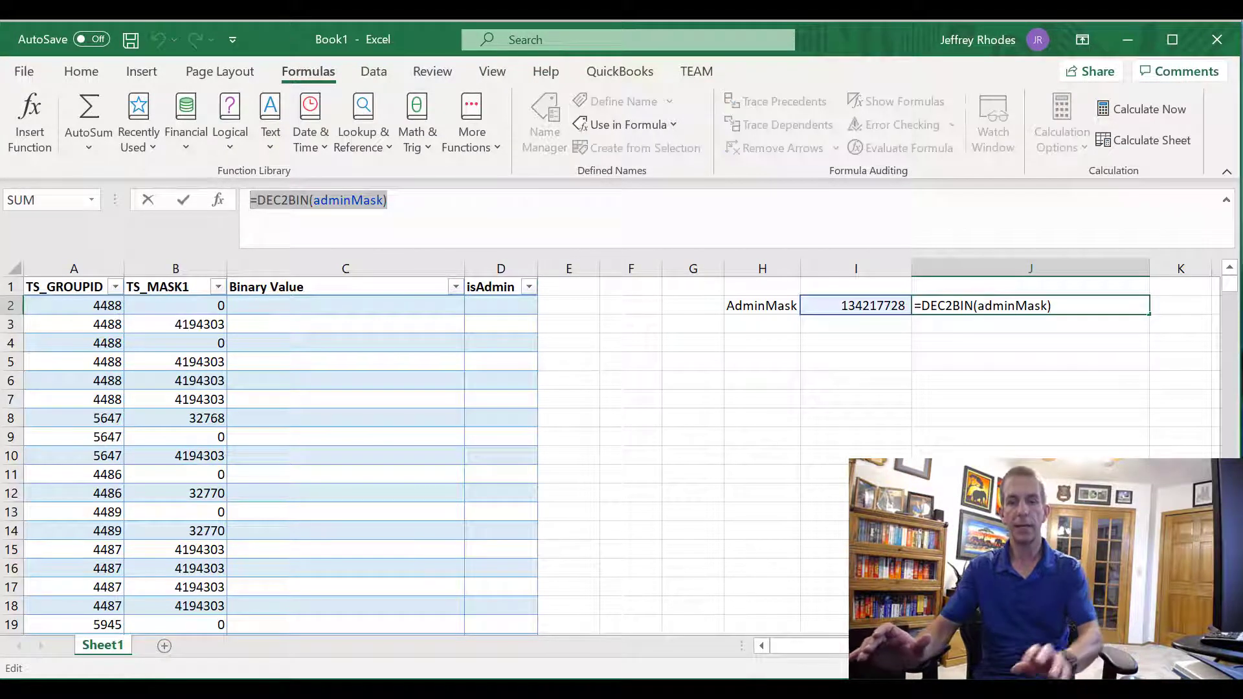
{"action": "key", "text": "ctrl+v"}
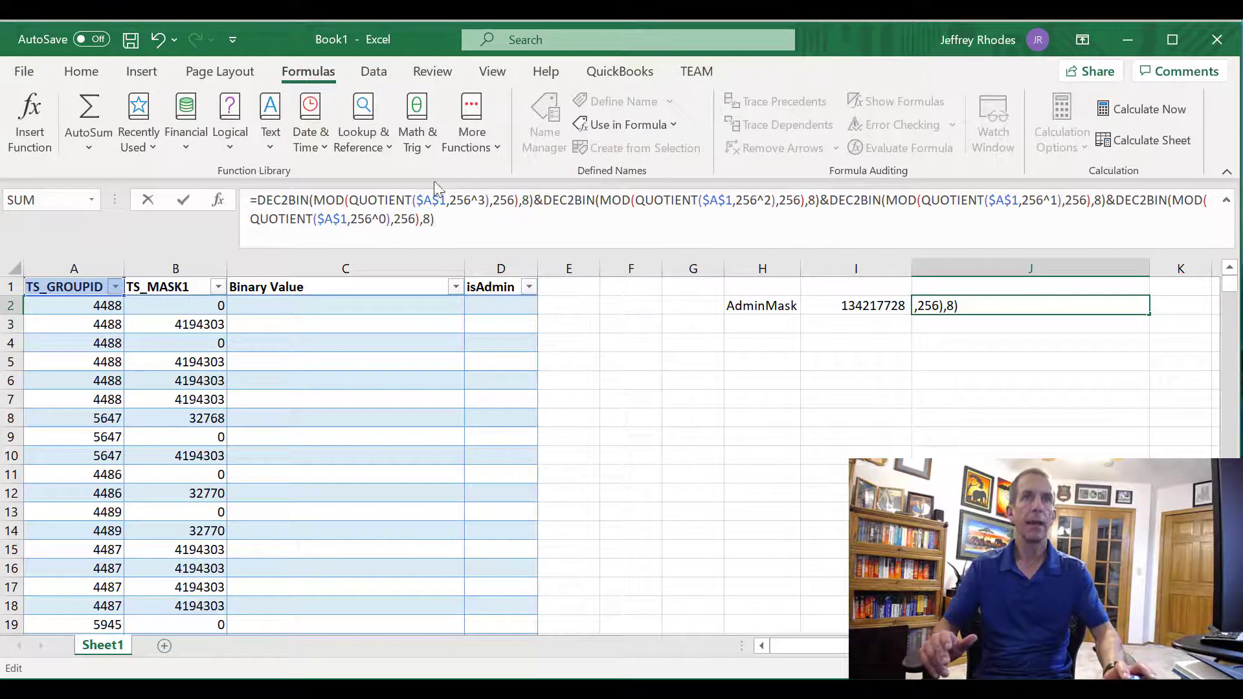
Replace the $A$1 reference in the 256^3 term of the J2 formula with adminMask
{"action": "left_click_drag", "start_coordinate": [419, 202], "coordinate": [448, 202]}
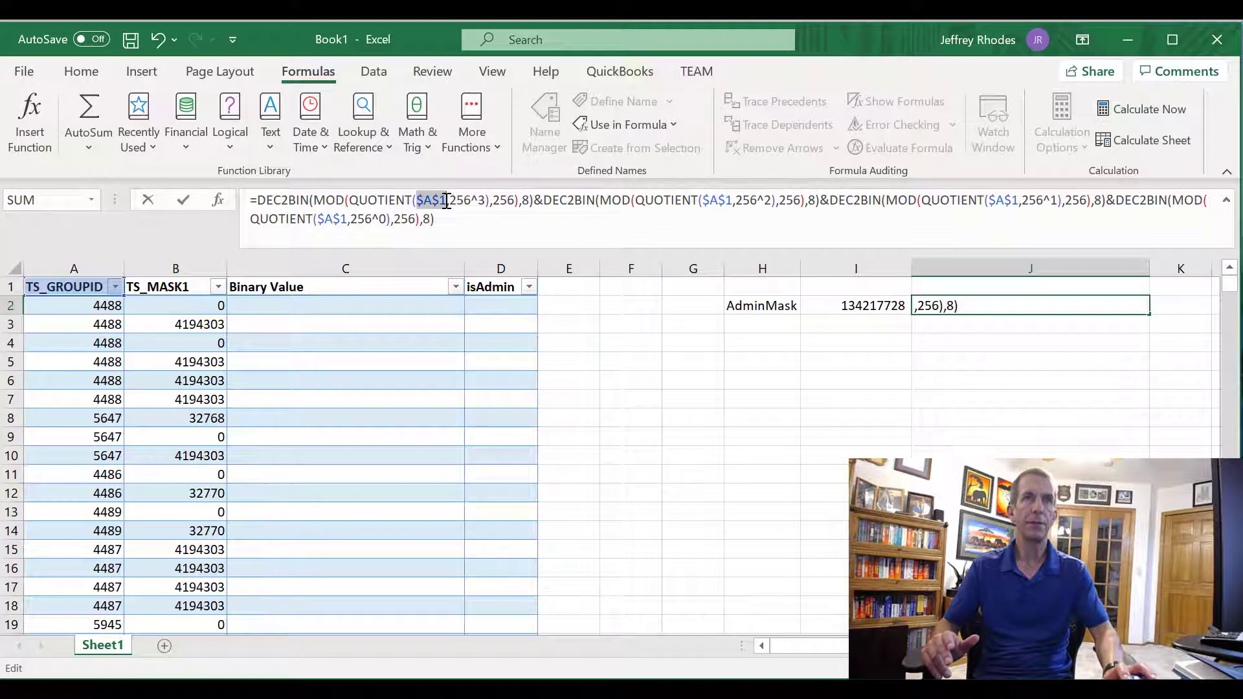
{"action": "type", "text": "admin"}
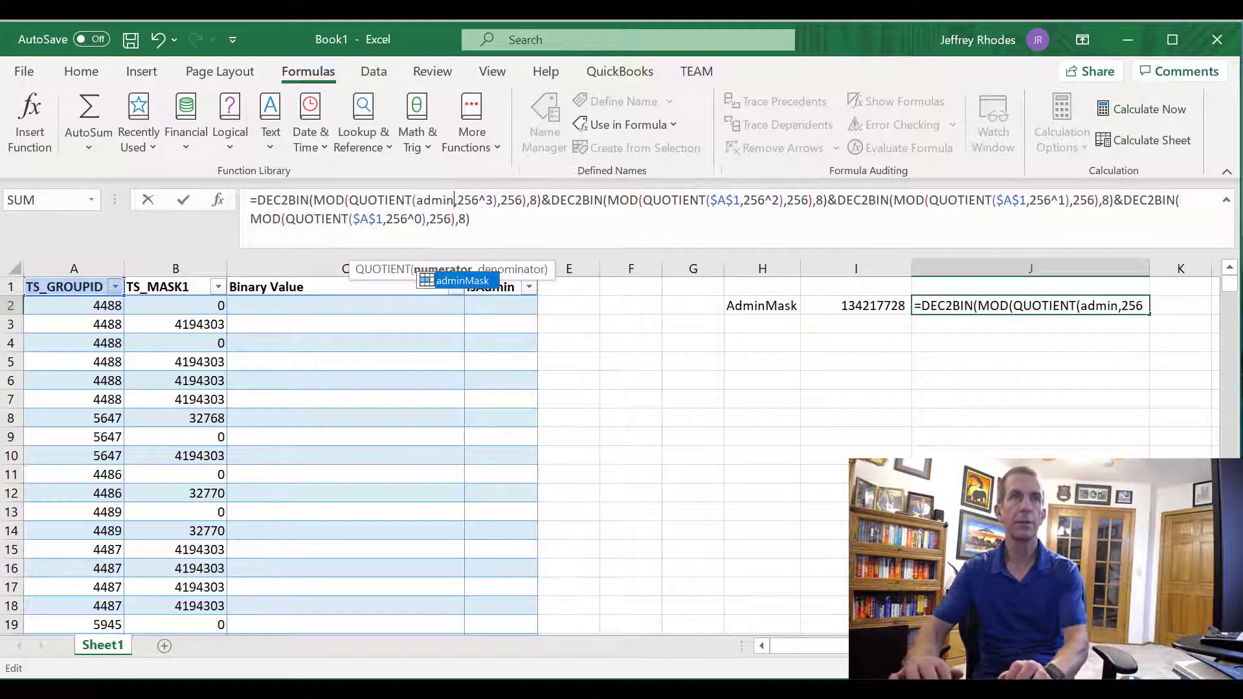
{"action": "type", "text": "Mask"}
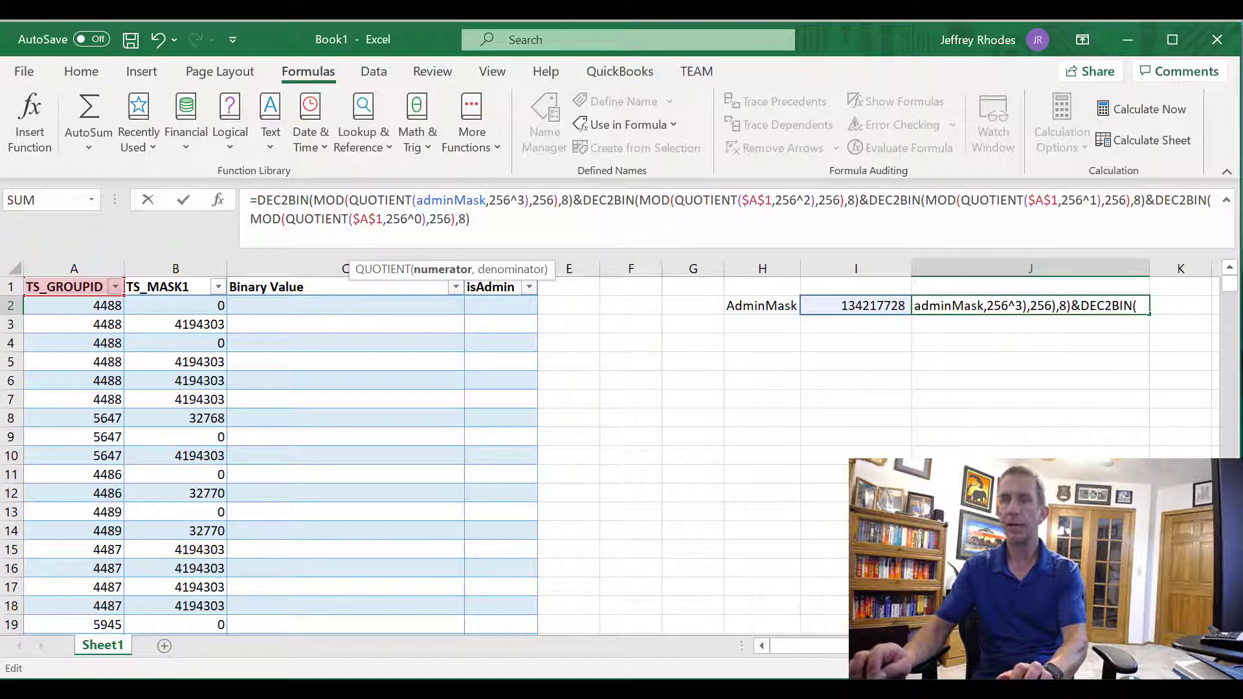
Reuse the adminMask name from the 256^3 term to replace $A$1 in the 256^2 term of the J2 formula
{"action": "key", "text": "shift+Left"}
{"action": "key", "text": "shift+Left"}
{"action": "key", "text": "shift+Left"}
{"action": "key", "text": "shift+Left"}
{"action": "key", "text": "shift+Left"}
{"action": "key", "text": "shift+Left"}
{"action": "key", "text": "shift+Left"}
{"action": "key", "text": "shift+Left"}
{"action": "key", "text": "shift+Left"}
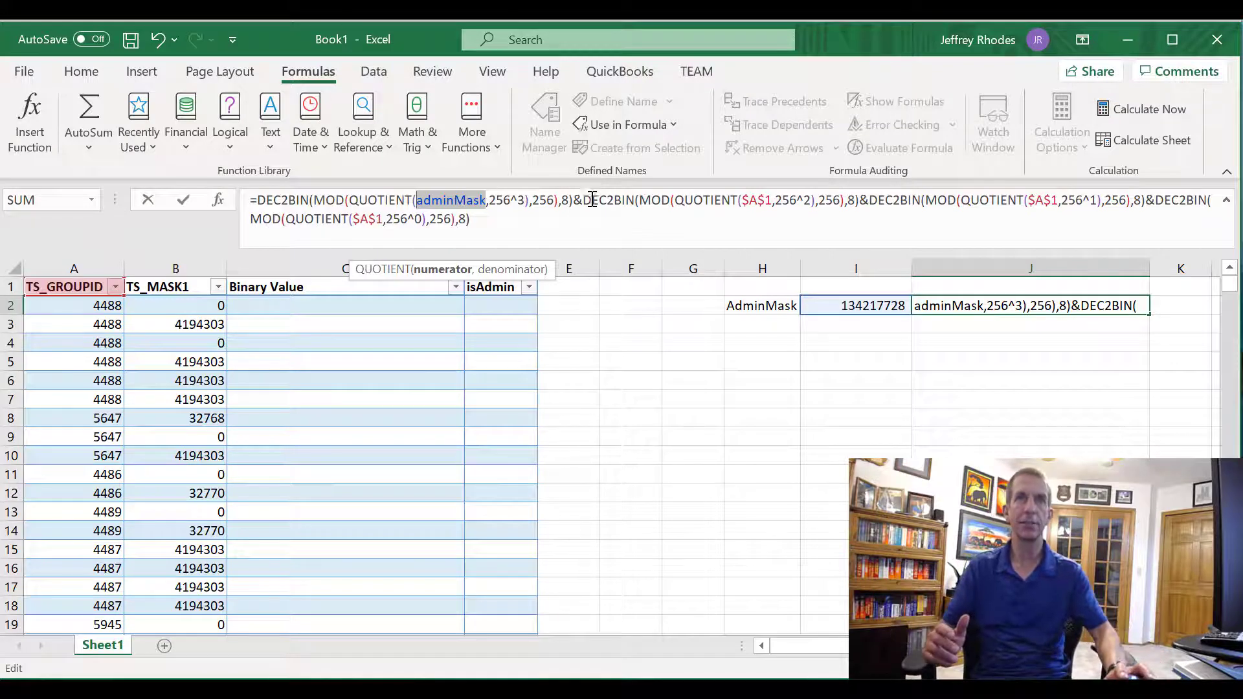
{"action": "left_click_drag", "start_coordinate": [742, 200], "coordinate": [770, 199]}
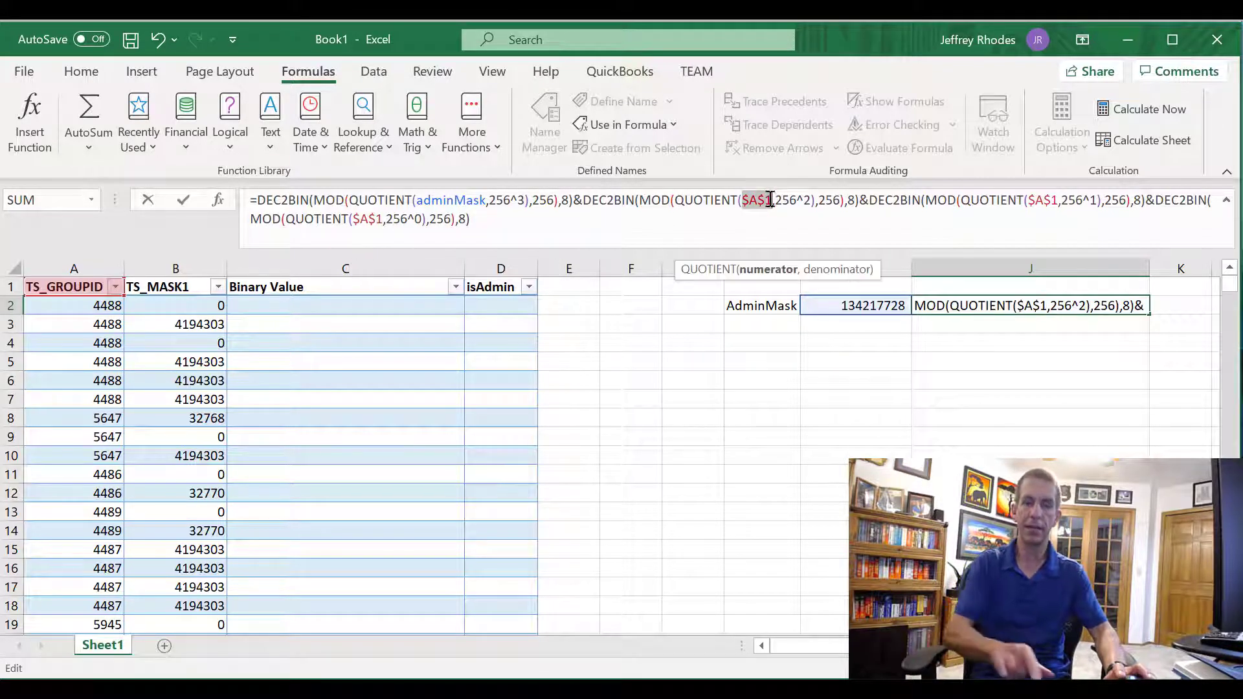
{"action": "type", "text": "adminMask"}
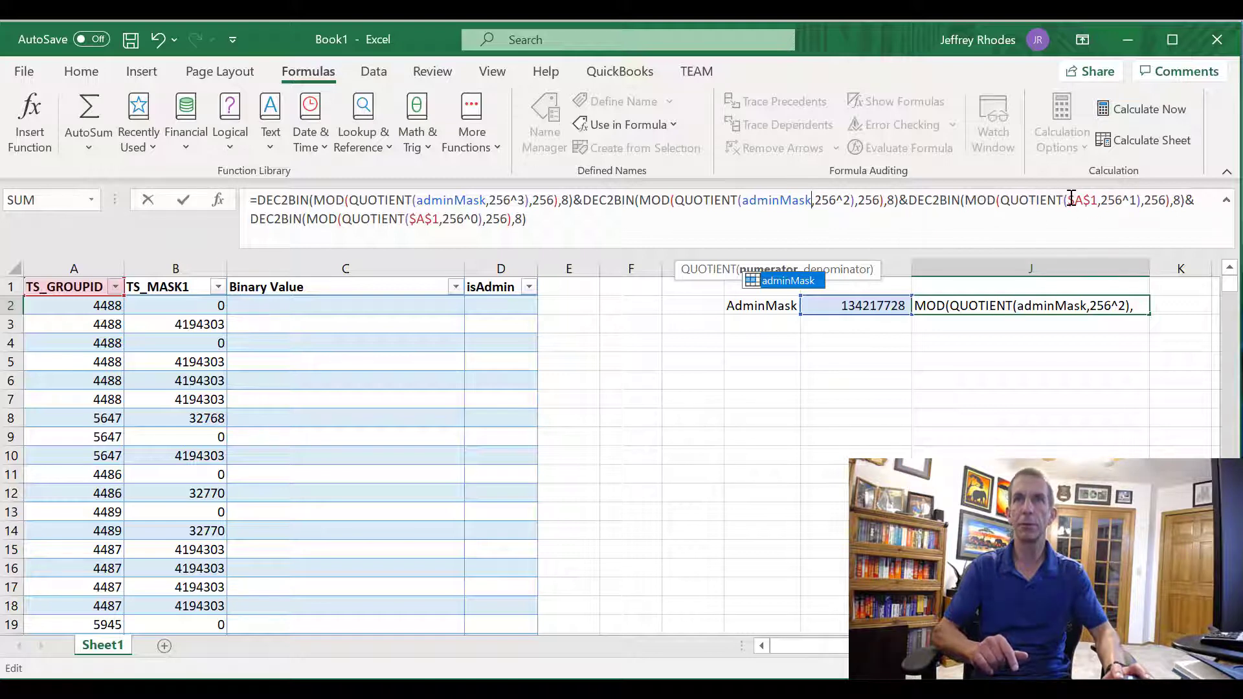
Replace the $A$1 references in the 256^1 and 256^0 terms with adminMask and commit the J2 formula
{"action": "left_click_drag", "start_coordinate": [1069, 199], "coordinate": [1074, 198]}
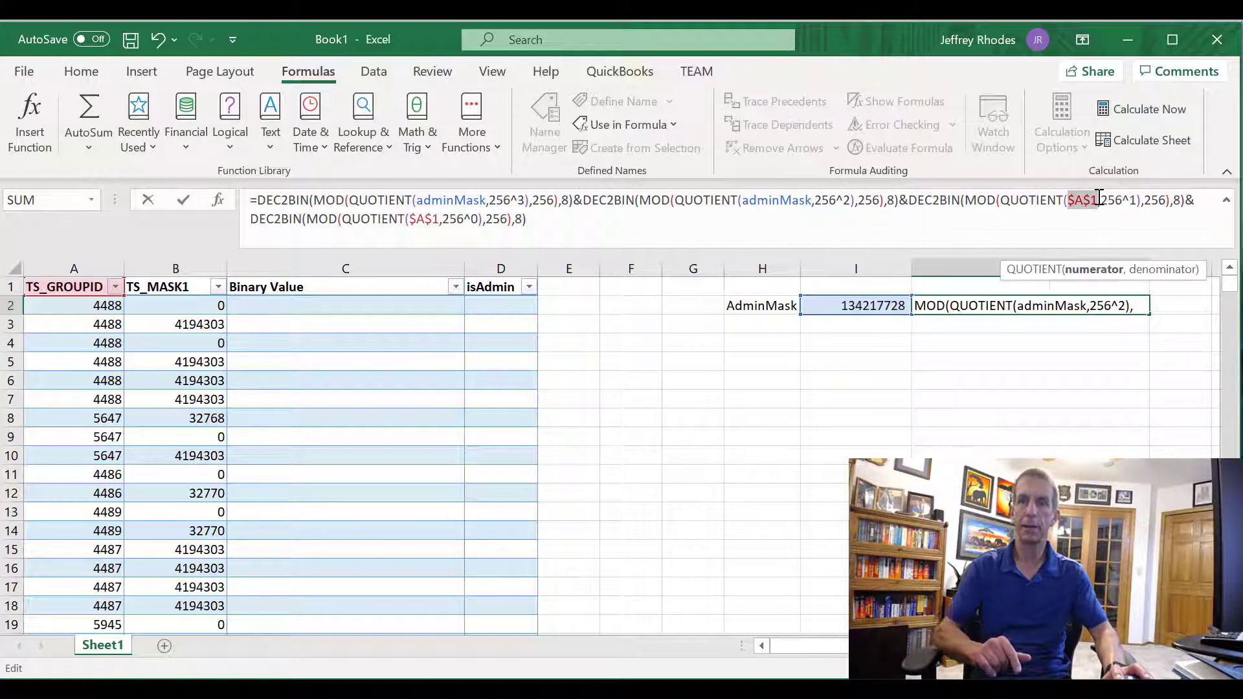
{"action": "type", "text": "adminMask"}
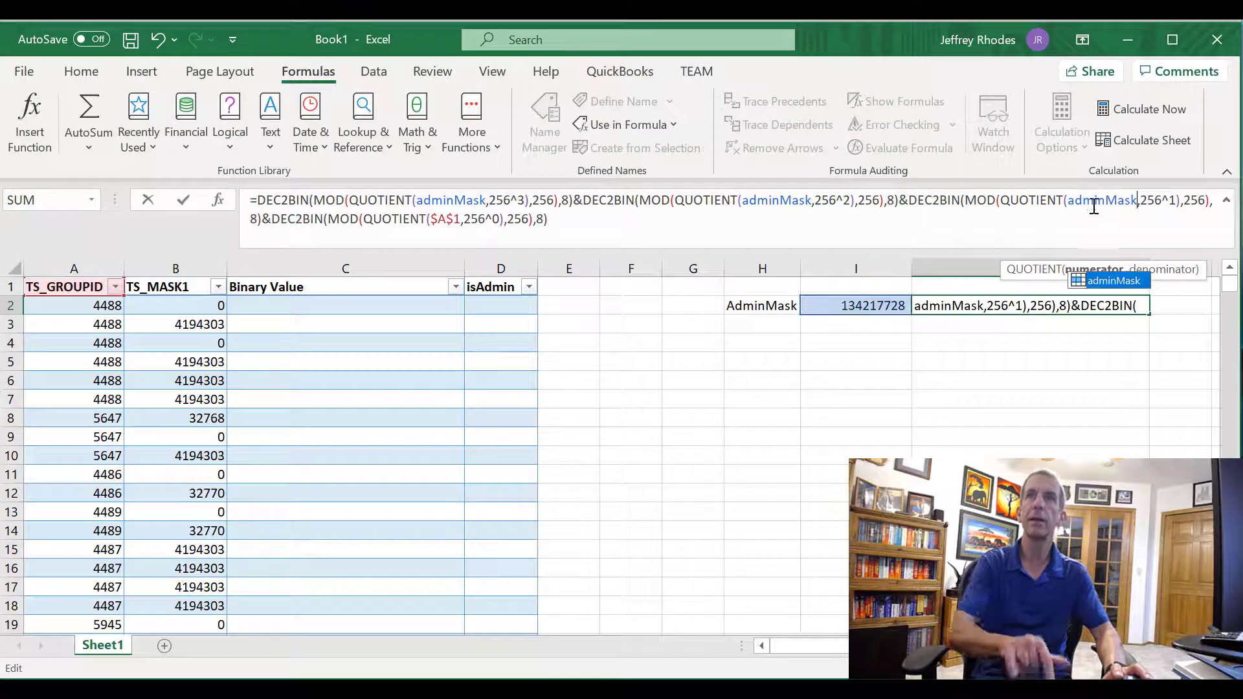
{"action": "left_click", "coordinate": [432, 219]}
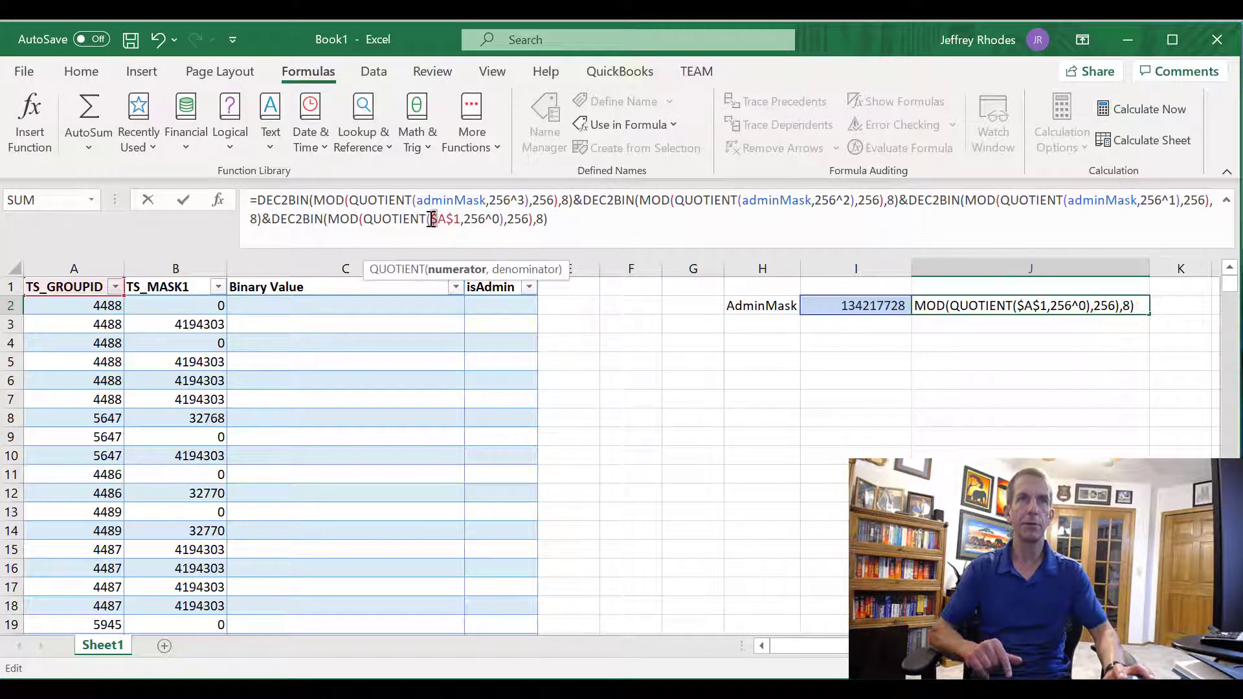
{"action": "left_click_drag", "start_coordinate": [436, 219], "coordinate": [462, 219]}
{"action": "type", "text": "adminMask"}
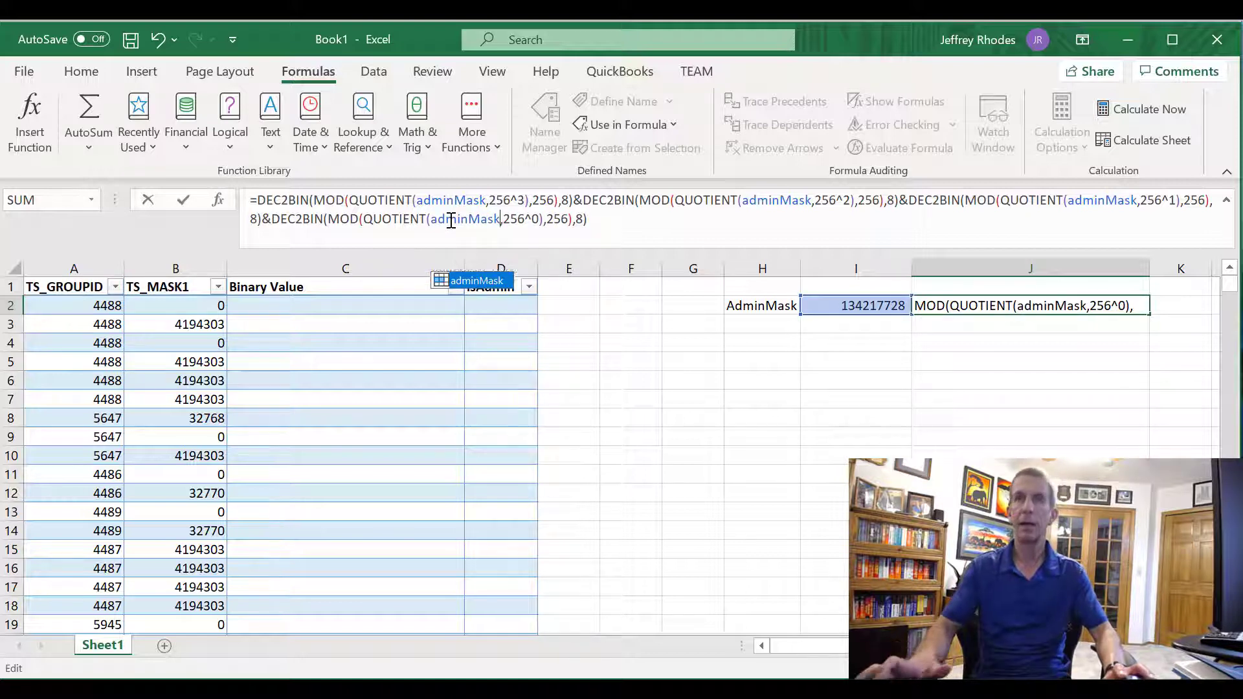
{"action": "key", "text": "Return"}
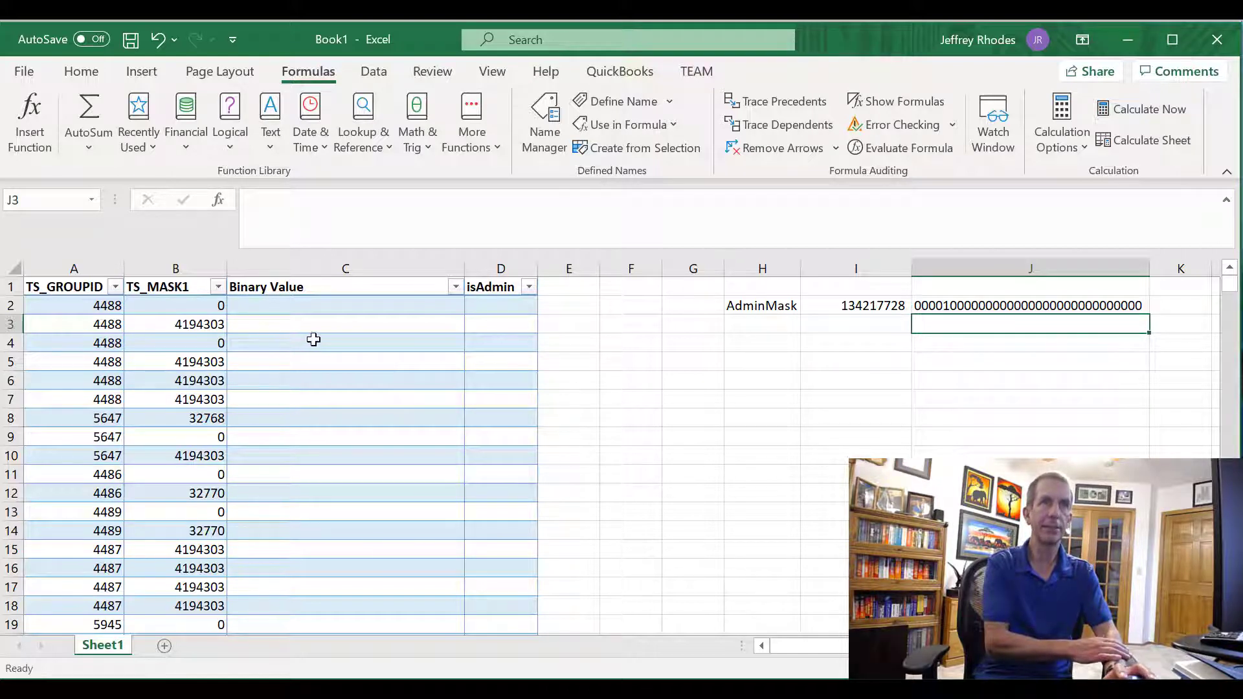
Copy the full DEC2BIN formula text from J2 and put it in cell C2 of the Binary Value column in place of =""
{"action": "left_click", "coordinate": [951, 304]}
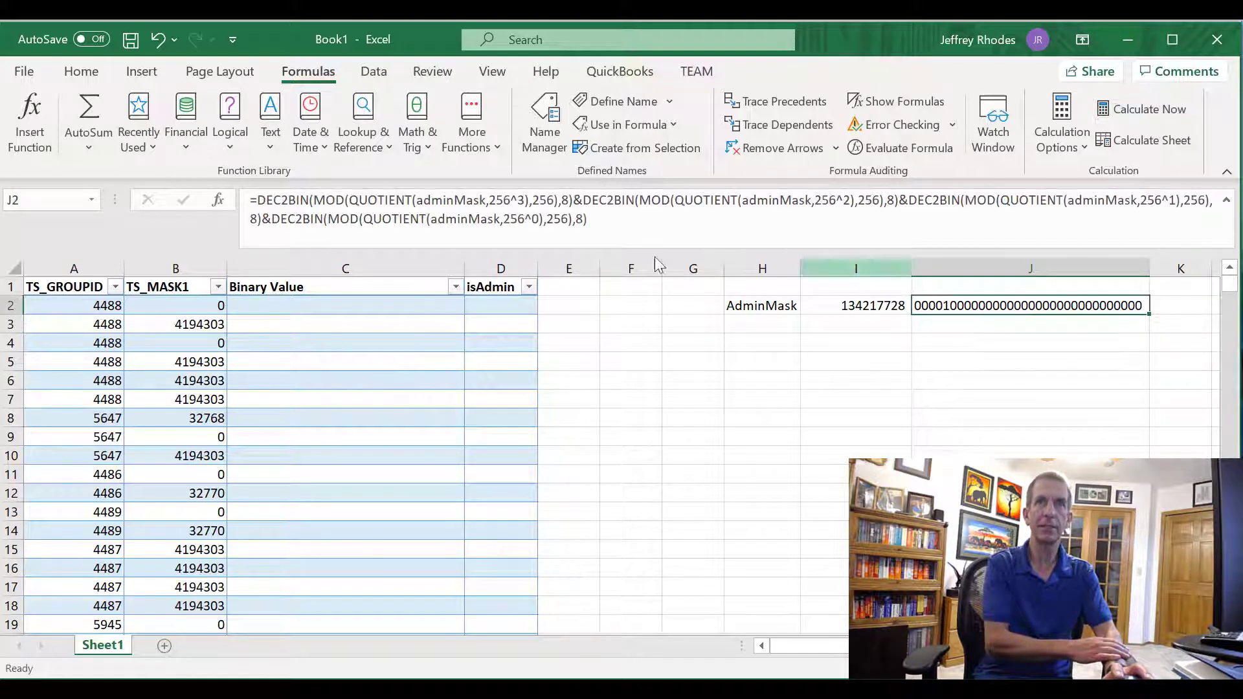
{"action": "left_click_drag", "start_coordinate": [606, 229], "coordinate": [206, 169]}
{"action": "key", "text": "ctrl+c"}
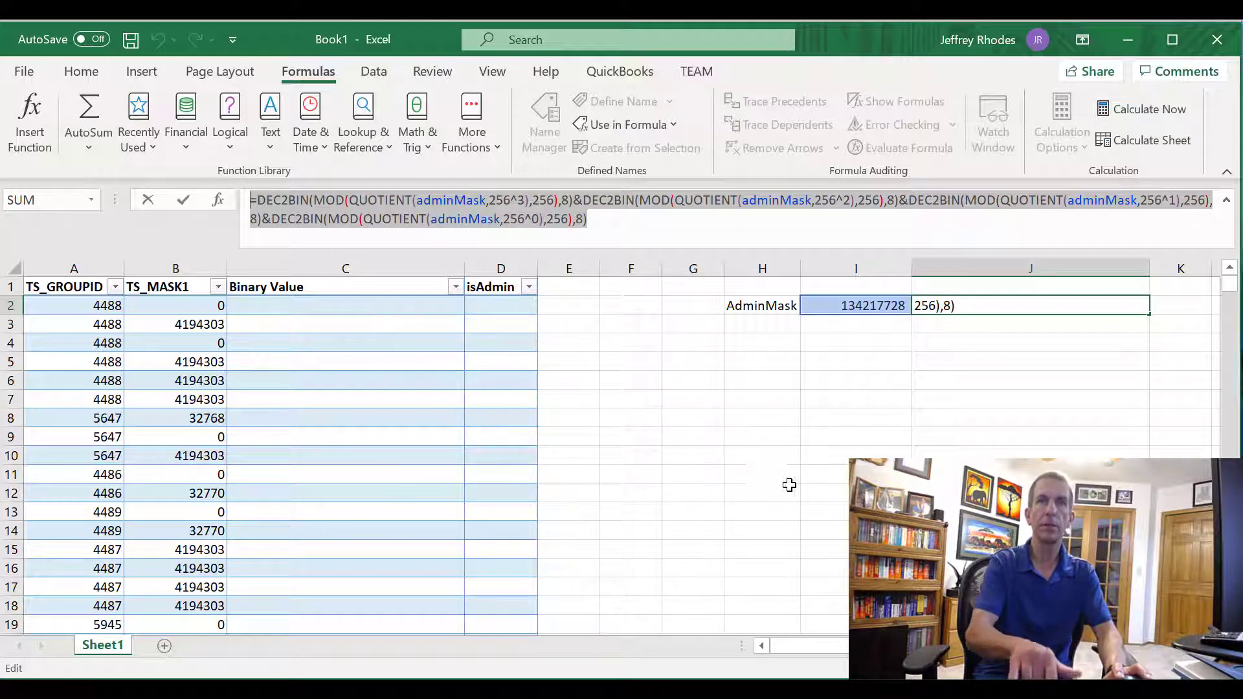
{"action": "key", "text": "Return"}
{"action": "left_click", "coordinate": [743, 450]}
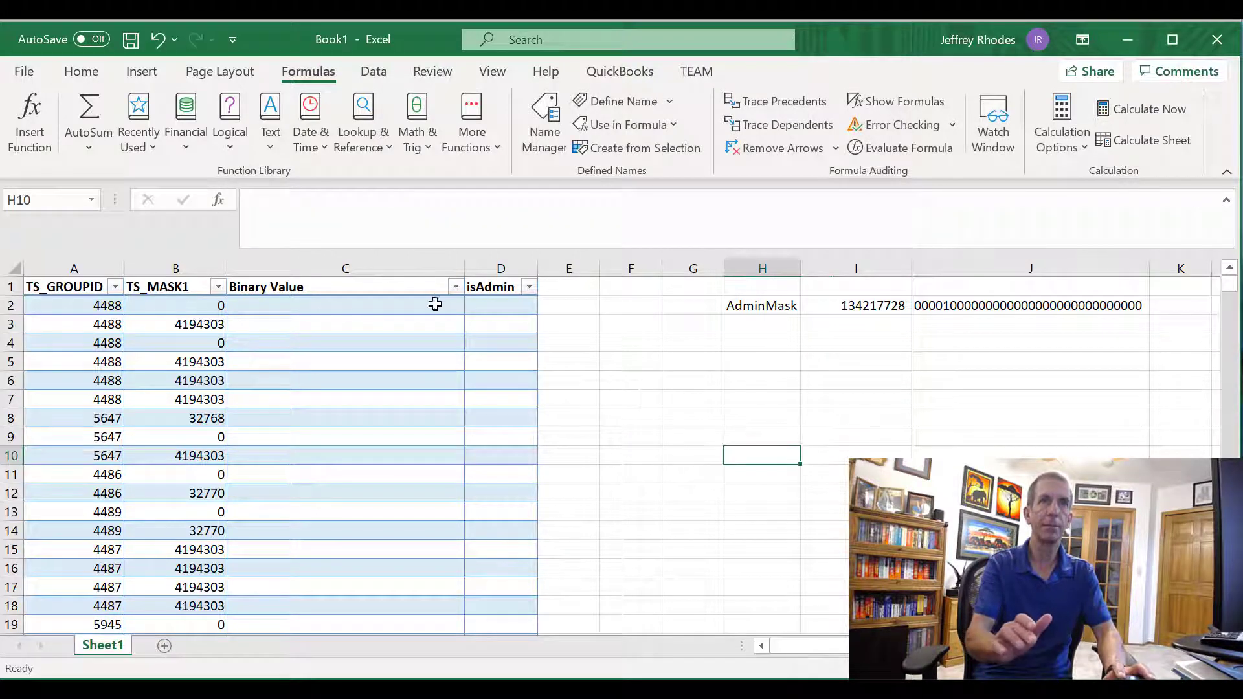
{"action": "left_click", "coordinate": [371, 305]}
{"action": "left_click_drag", "start_coordinate": [350, 206], "coordinate": [213, 196]}
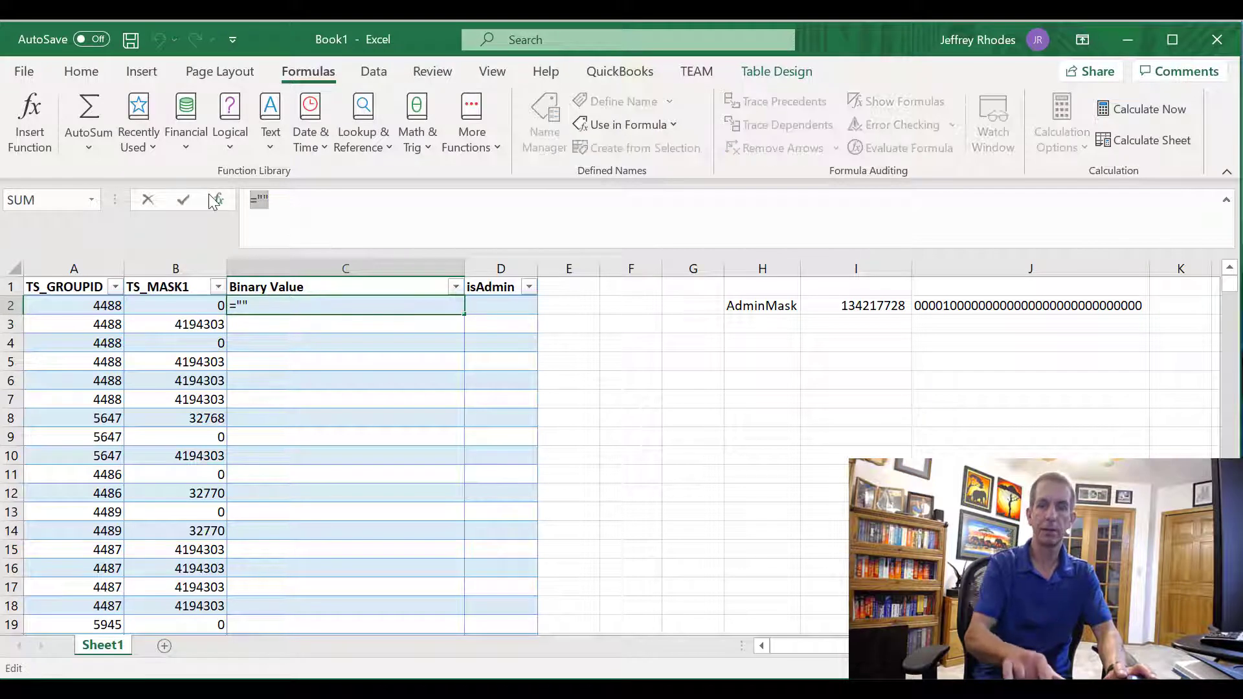
{"action": "key", "text": "ctrl+v"}
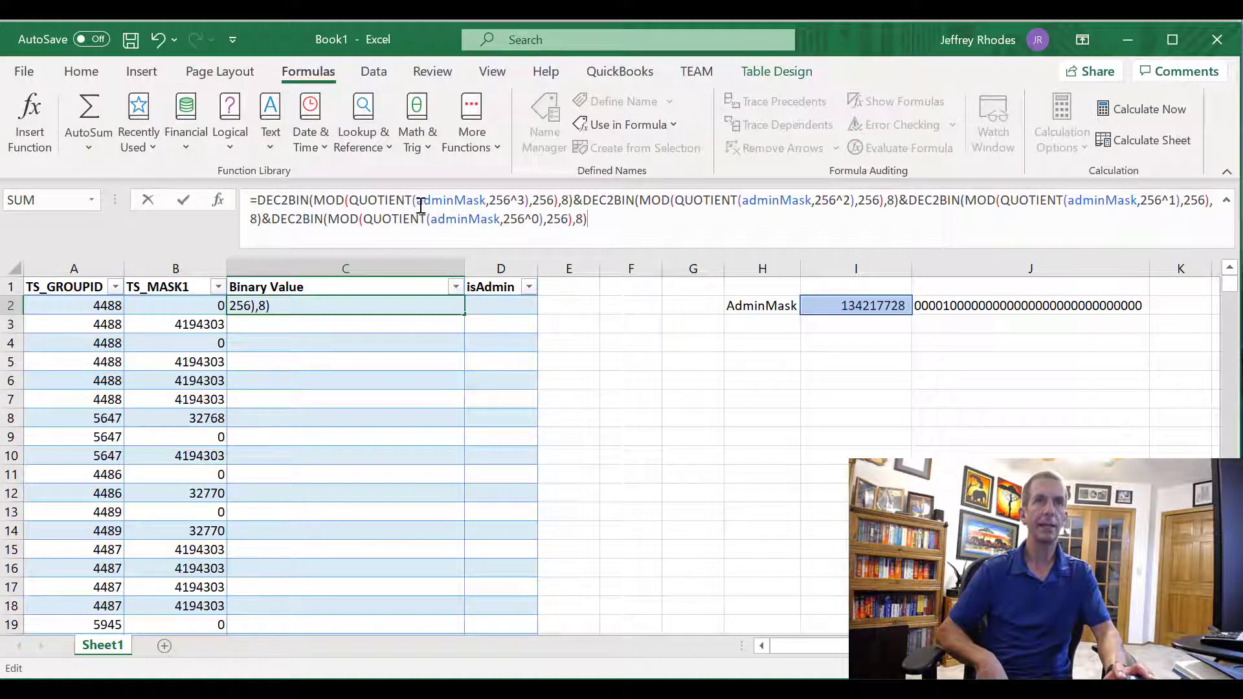
Replace adminMask with [@[TS_MASK1]] in all four terms of the C2 formula and commit it to the Binary Value column
{"action": "left_click_drag", "start_coordinate": [418, 204], "coordinate": [484, 201]}
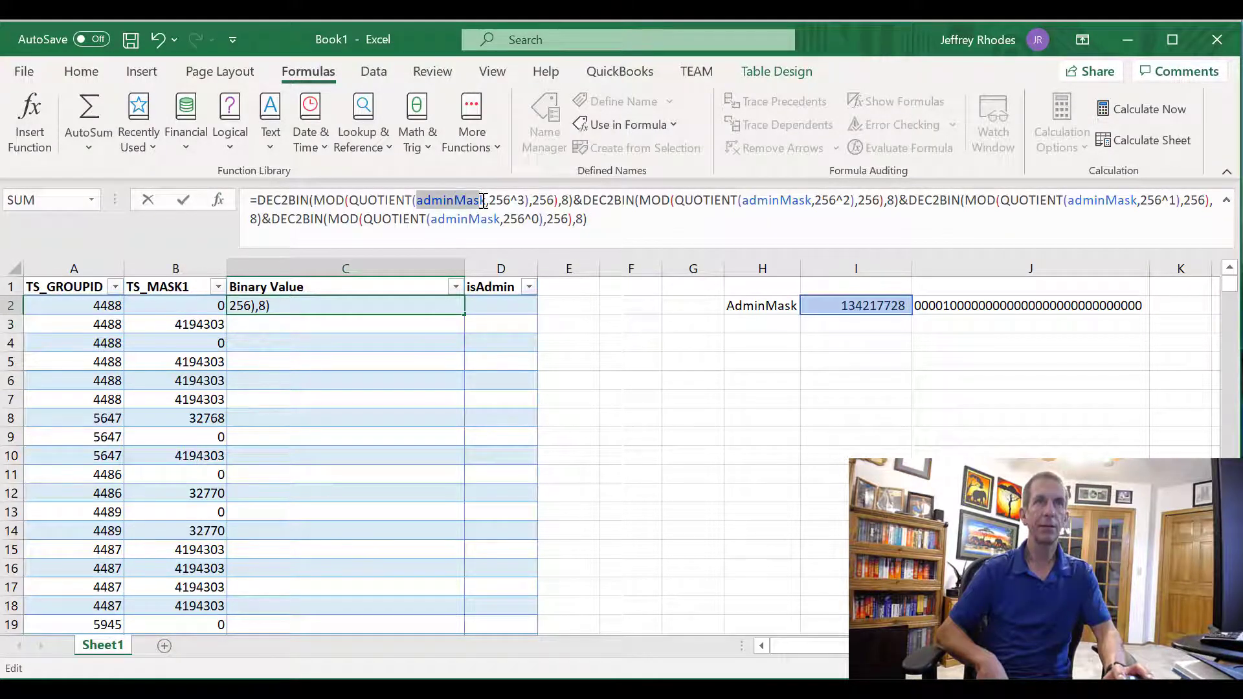
{"action": "left_click", "coordinate": [203, 300]}
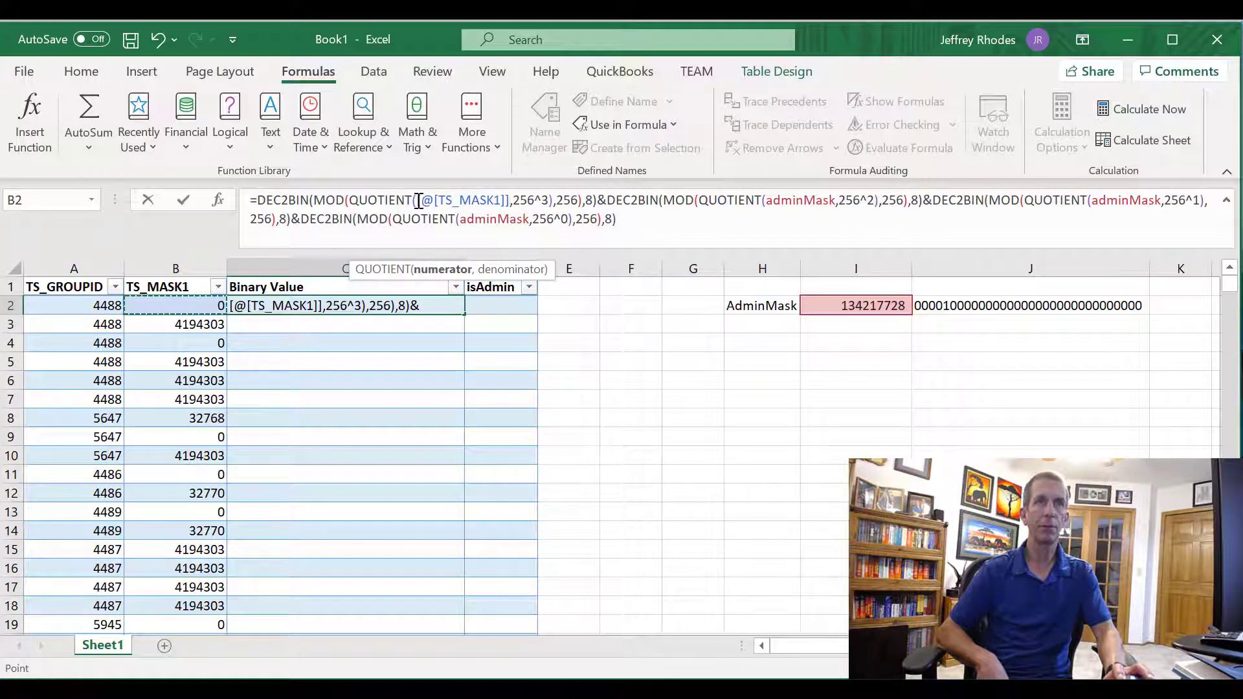
{"action": "left_click_drag", "start_coordinate": [418, 202], "coordinate": [510, 202]}
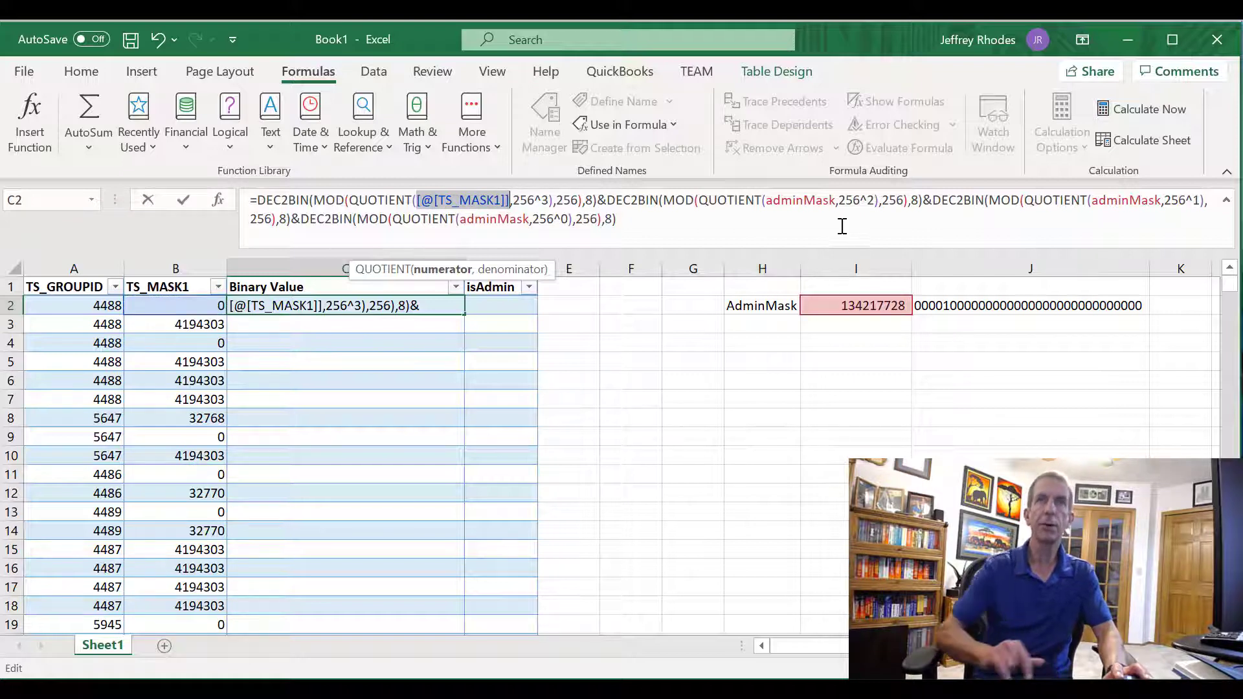
{"action": "double_click", "coordinate": [774, 202]}
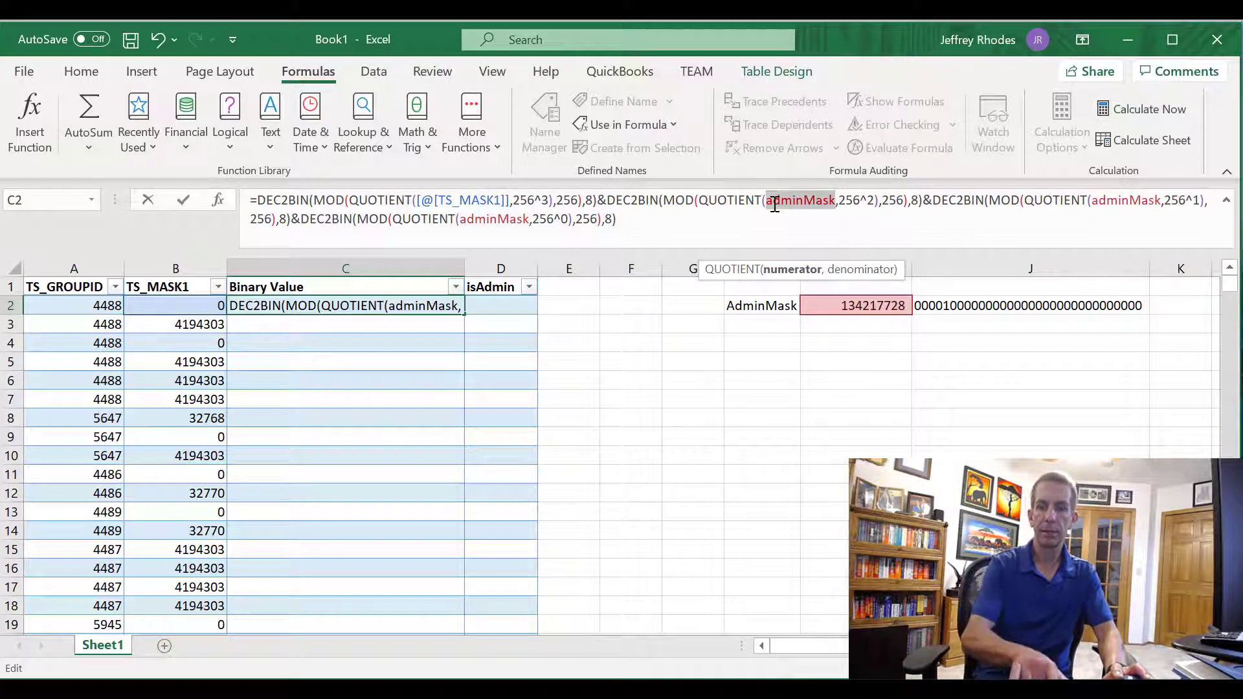
{"action": "key", "text": "ctrl+v"}
{"action": "double_click", "coordinate": [1150, 201]}
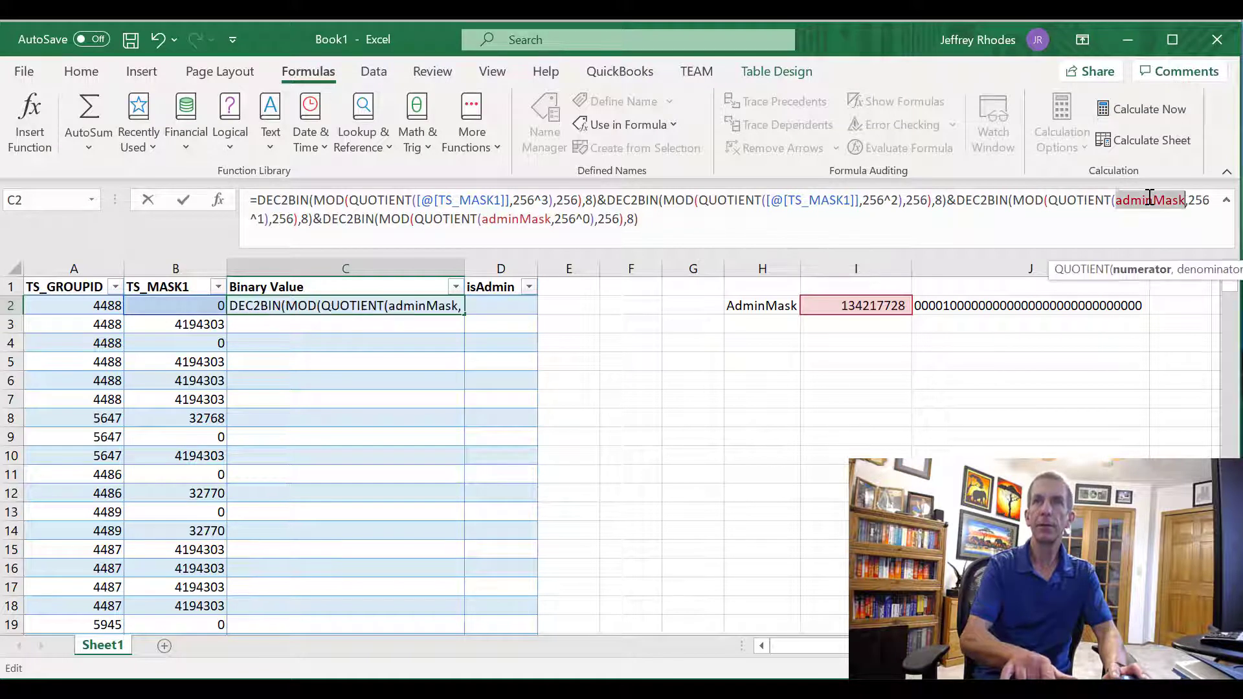
{"action": "key", "text": "ctrl+v"}
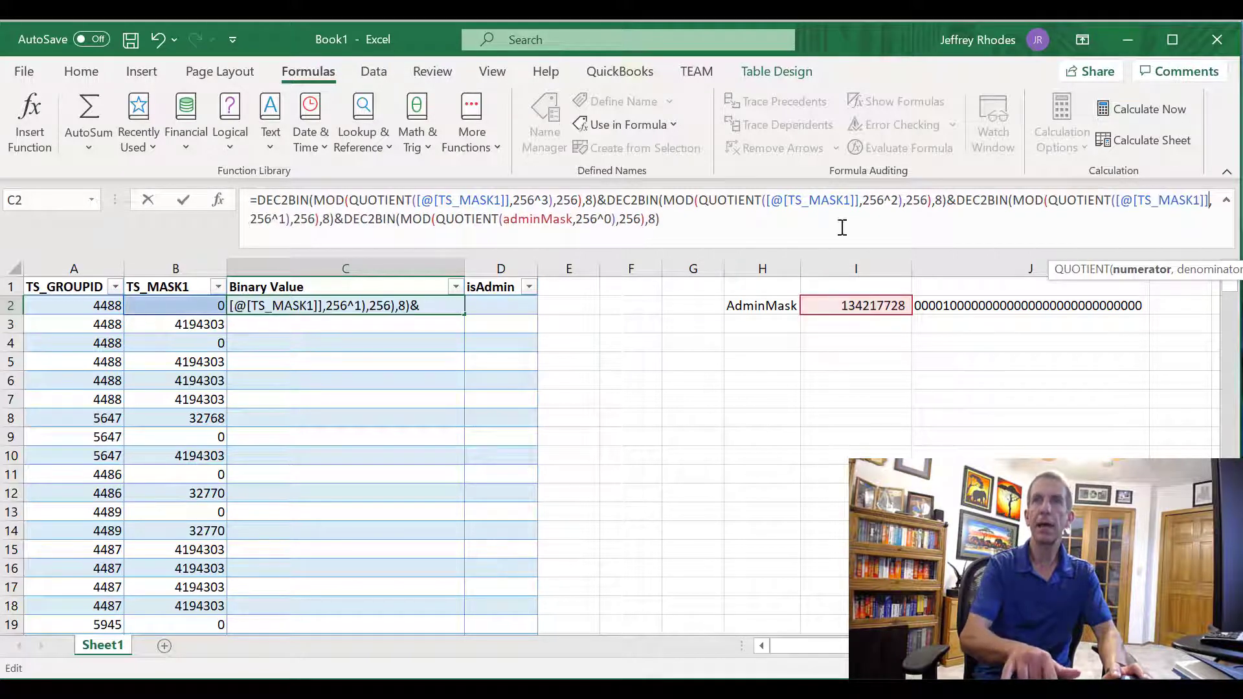
{"action": "double_click", "coordinate": [537, 220]}
{"action": "key", "text": "ctrl+v"}
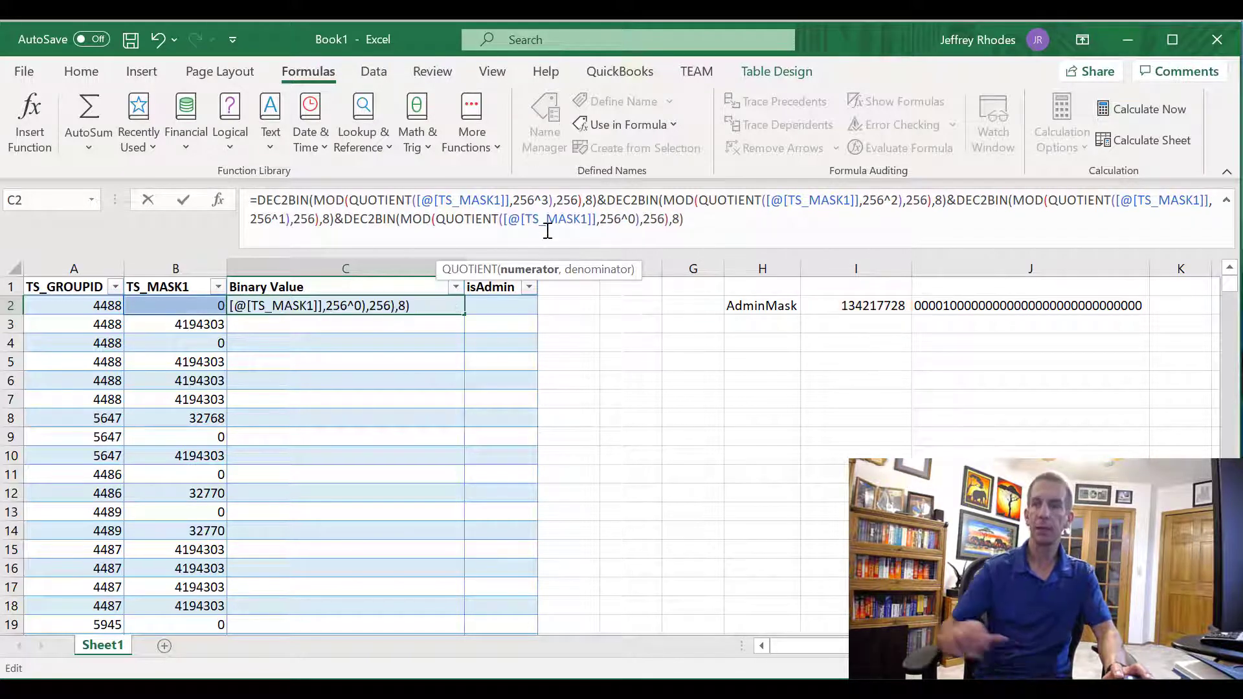
{"action": "key", "text": "Return"}
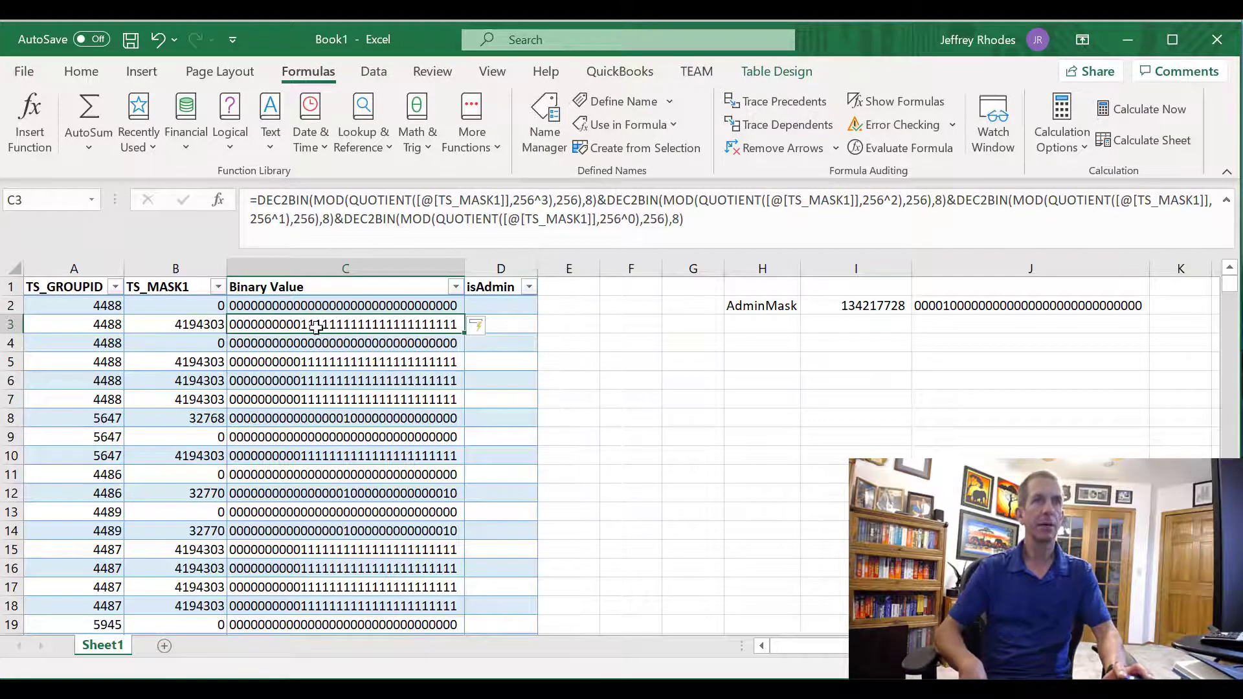
{"action": "left_click", "coordinate": [308, 308]}
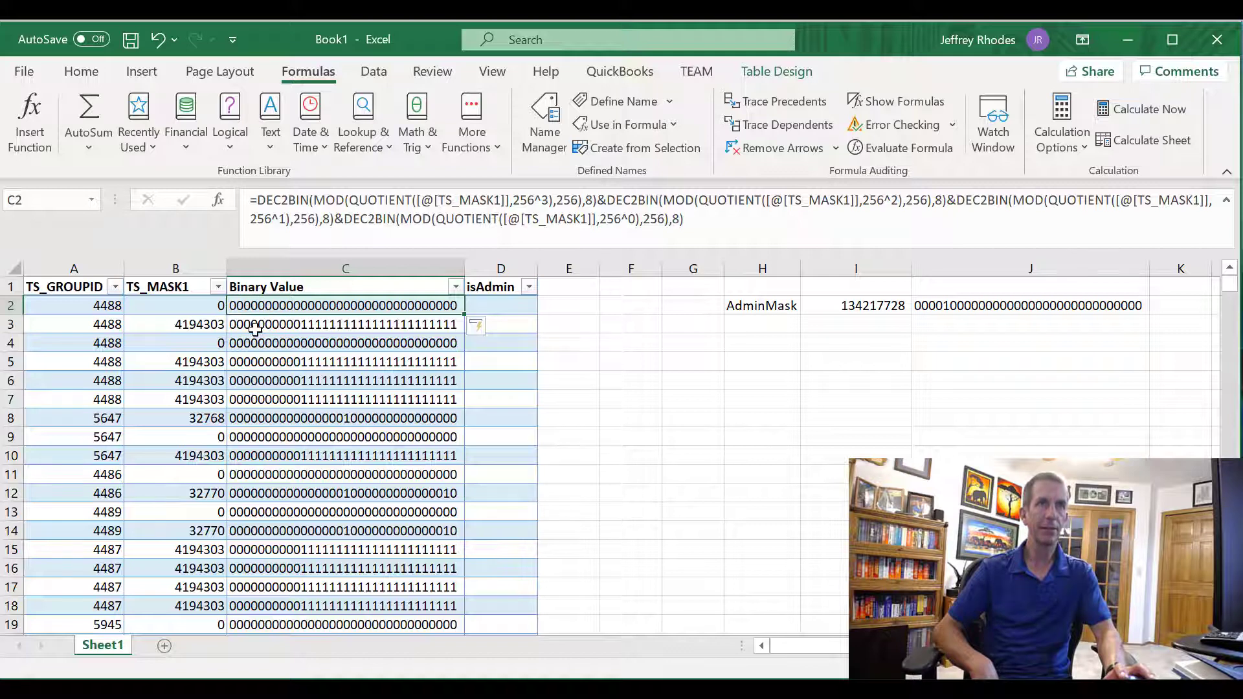
Enter =BITAND([@[TS_MASK1]], adminMask) in cell D2 of the isAdmin column in place of =""
{"action": "left_click", "coordinate": [496, 300]}
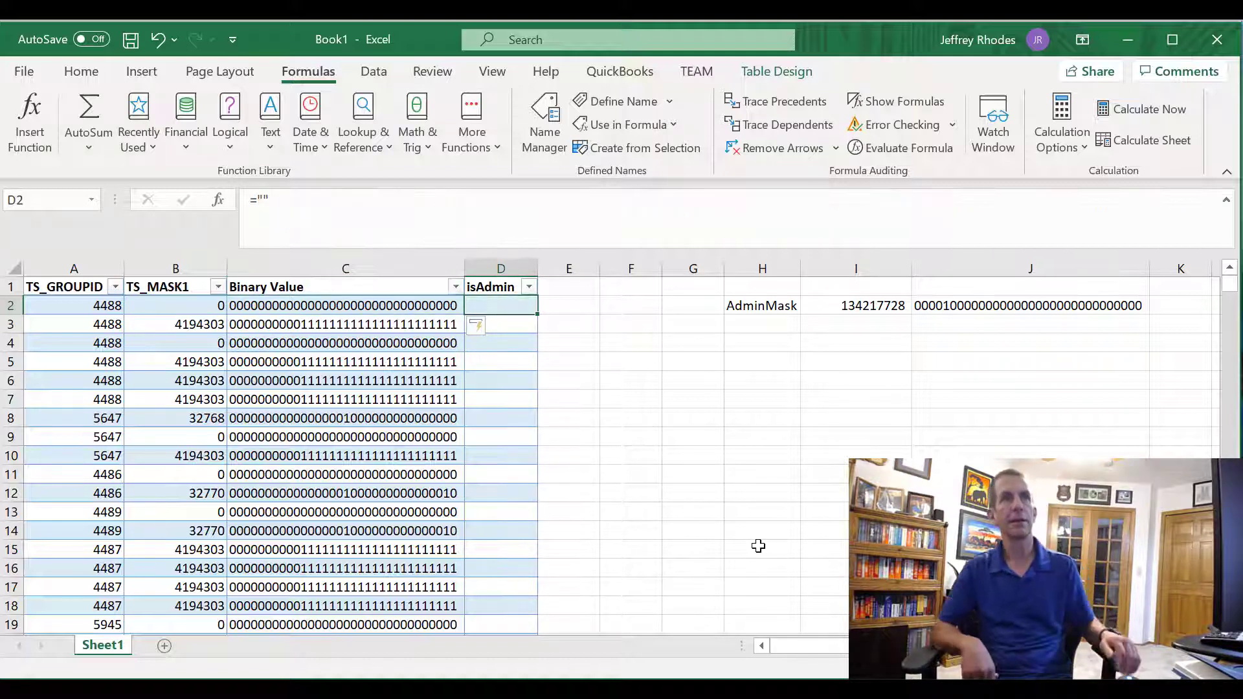
{"action": "left_click", "coordinate": [304, 201]}
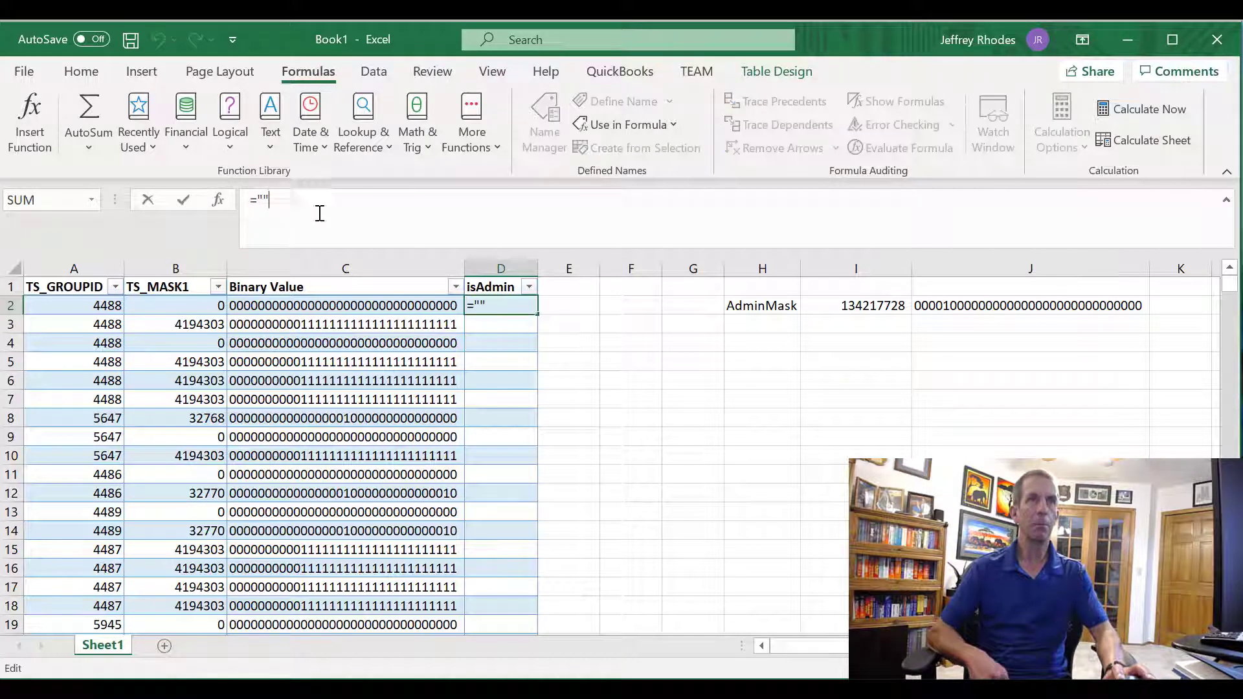
{"action": "key", "text": "BackSpace"}
{"action": "key", "text": "BackSpace"}
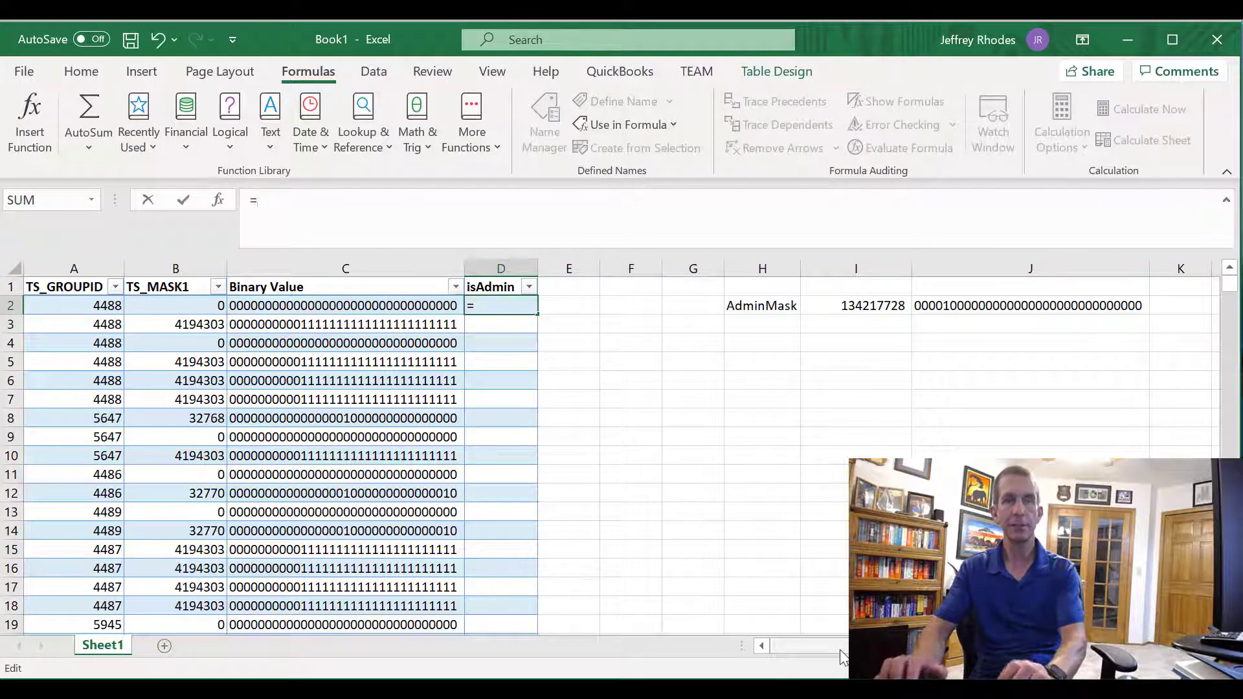
{"action": "type", "text": "BITA"}
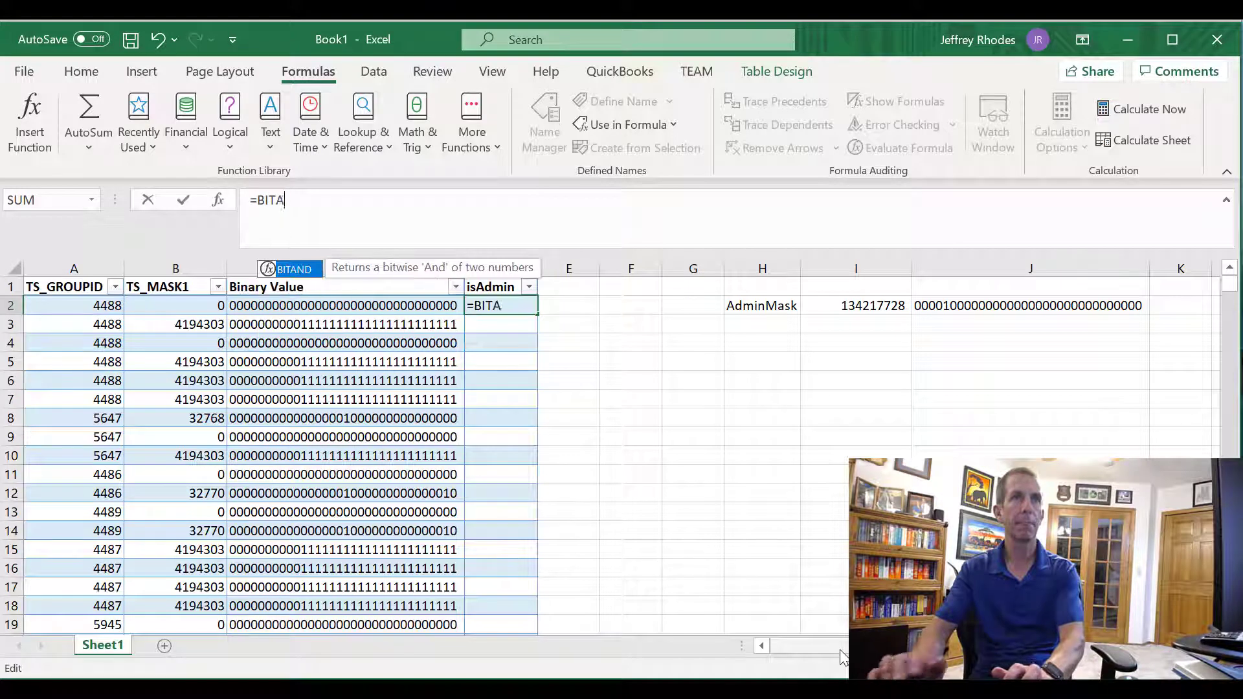
{"action": "type", "text": "ND("}
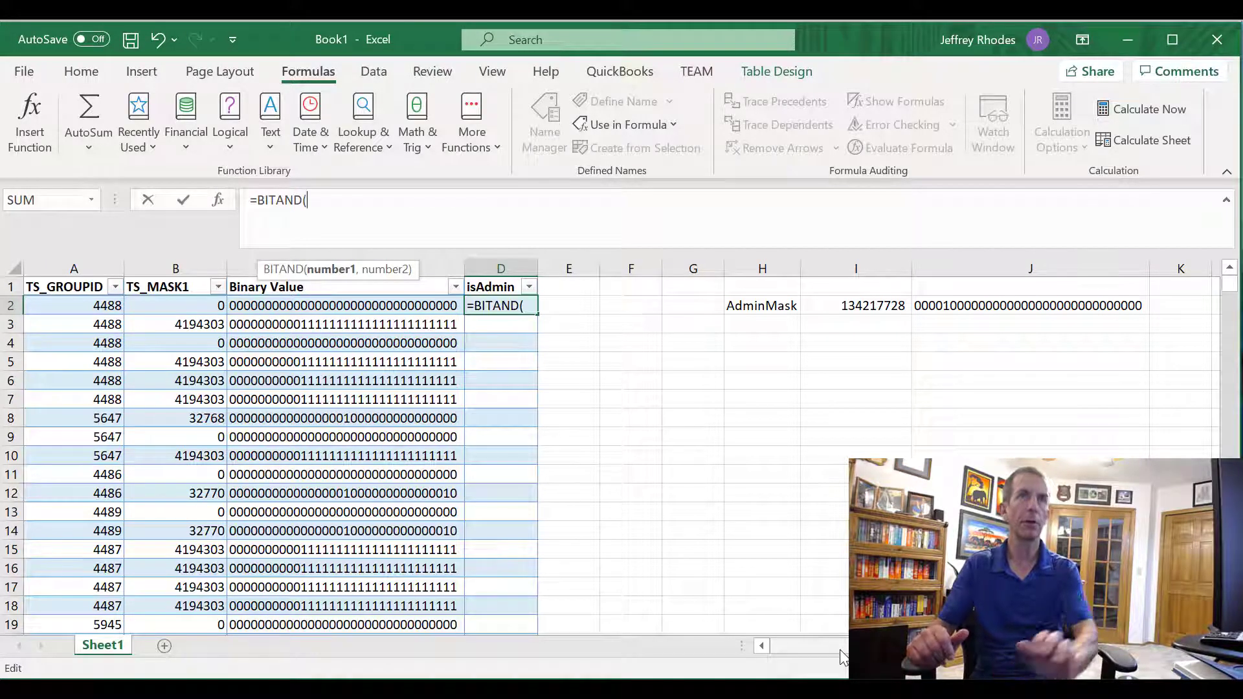
{"action": "left_click", "coordinate": [178, 306]}
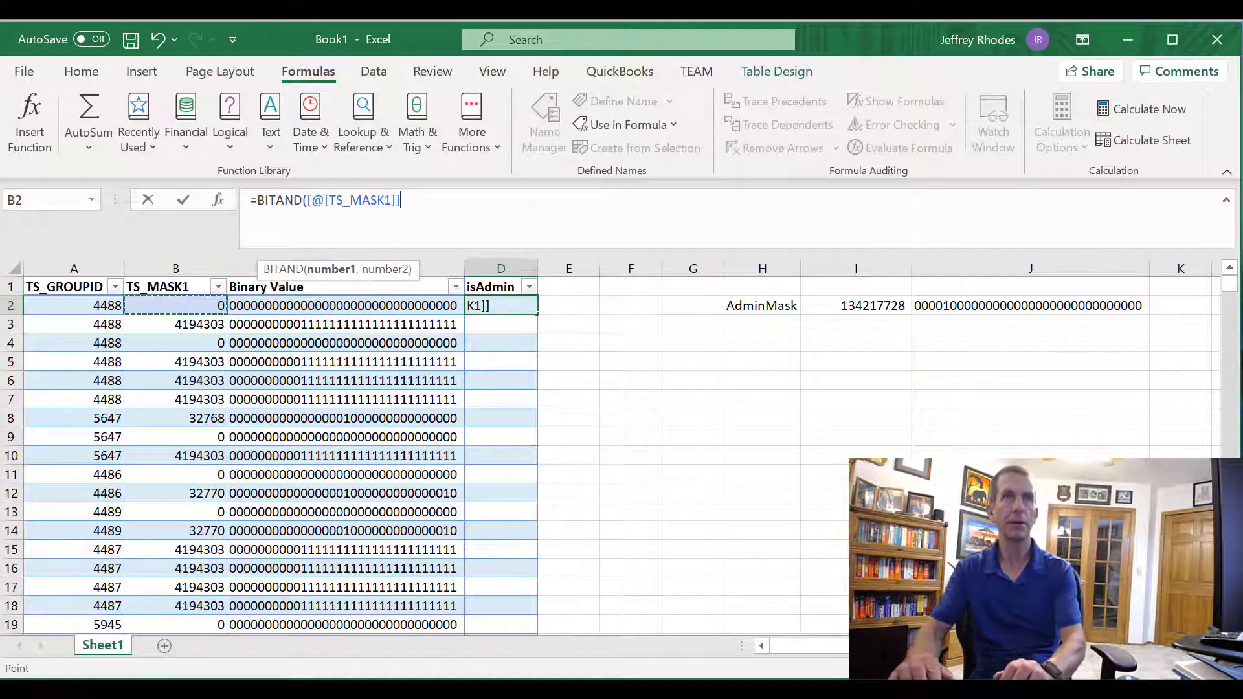
{"action": "type", "text": ", ad"}
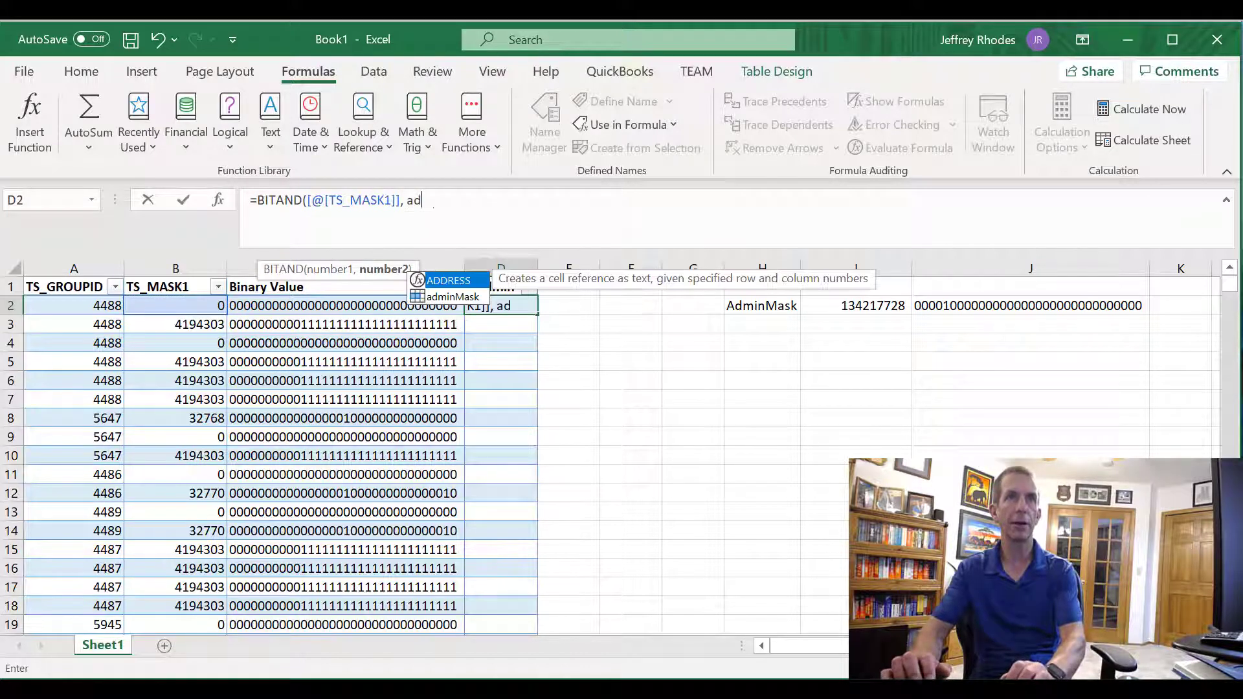
{"action": "type", "text": "min"}
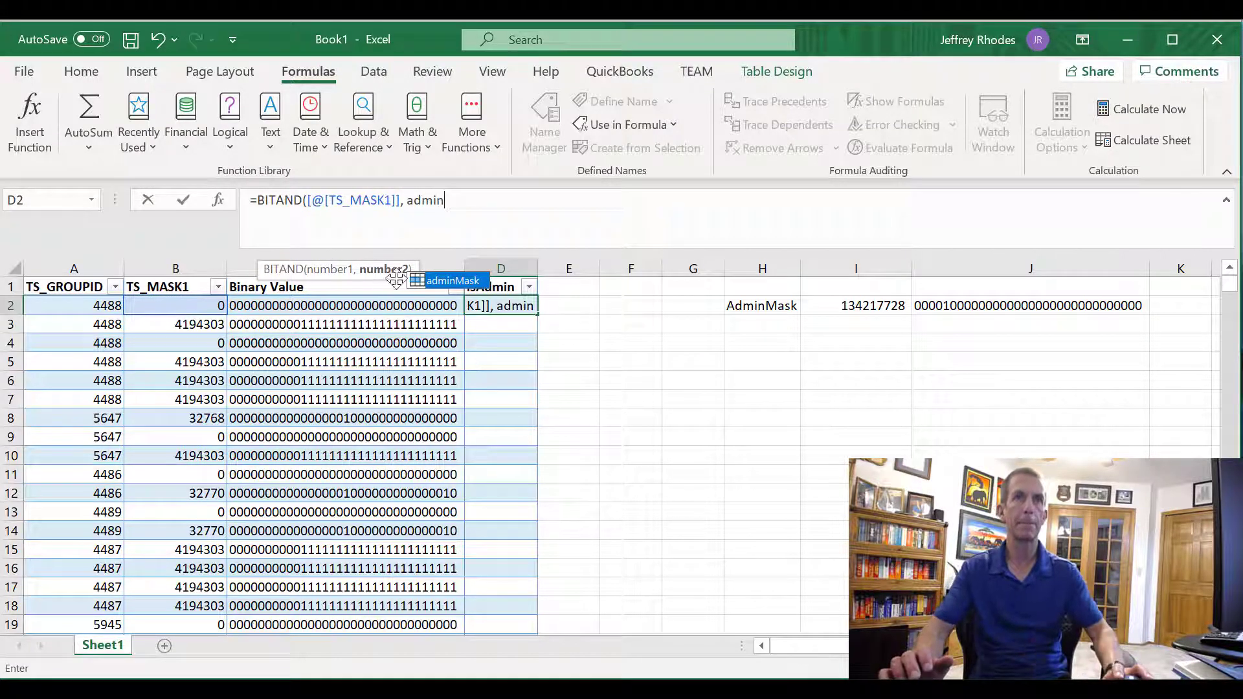
{"action": "double_click", "coordinate": [450, 281]}
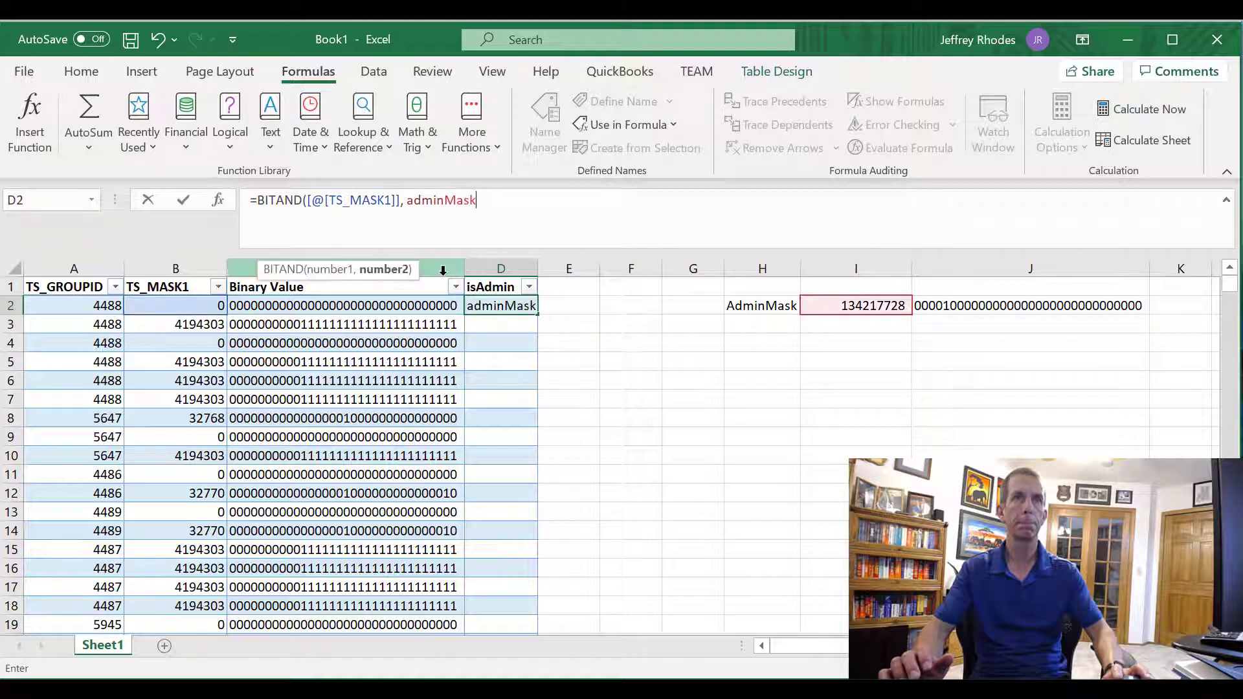
{"action": "type", "text": ")"}
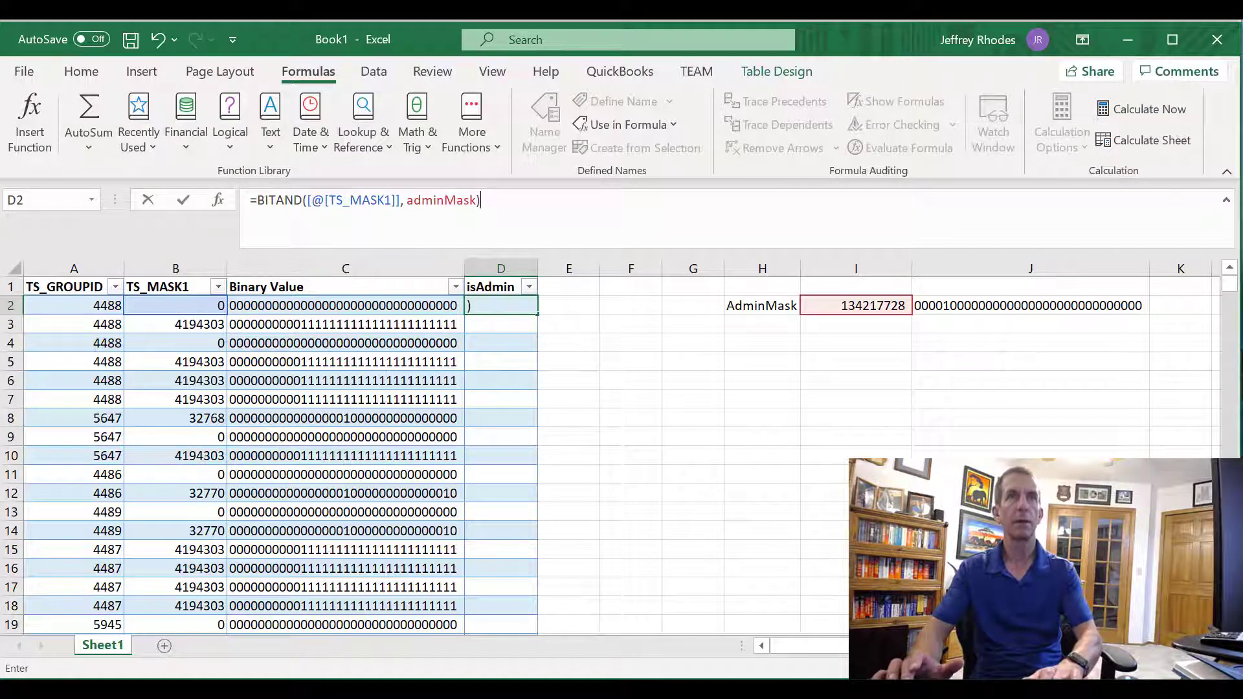
{"action": "key", "text": "Return"}
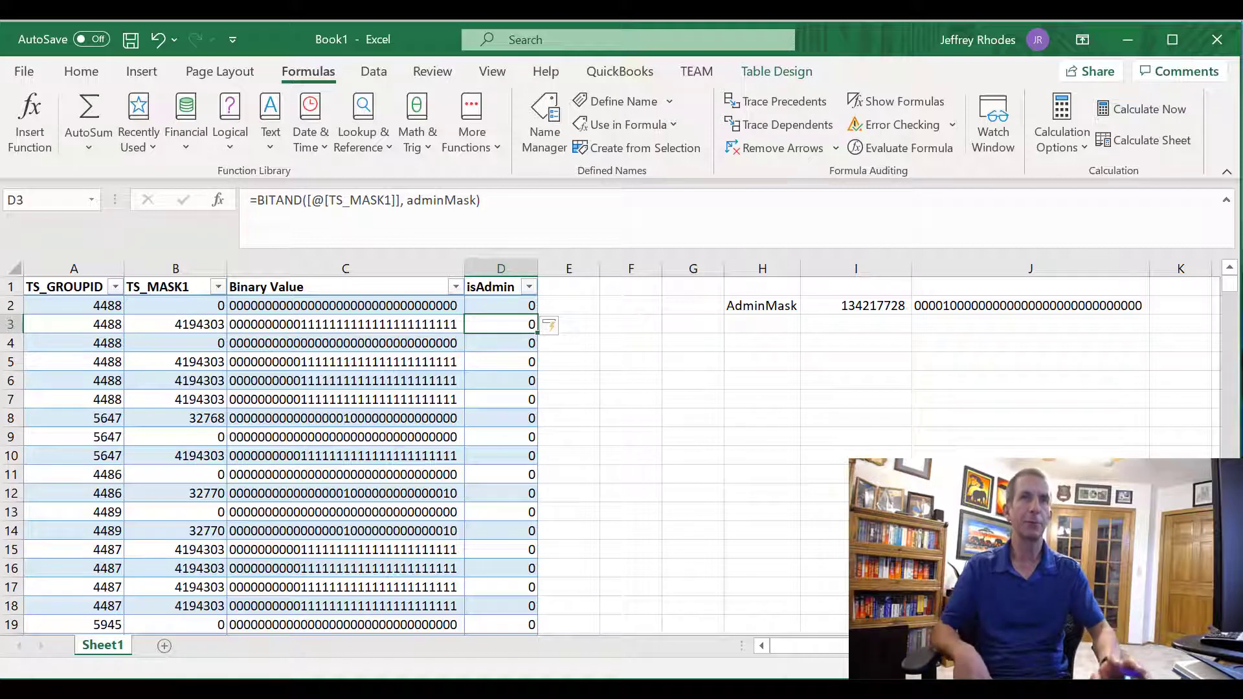
Filter the isAdmin column to show only rows with the value 134217728
{"action": "left_click", "coordinate": [529, 287]}
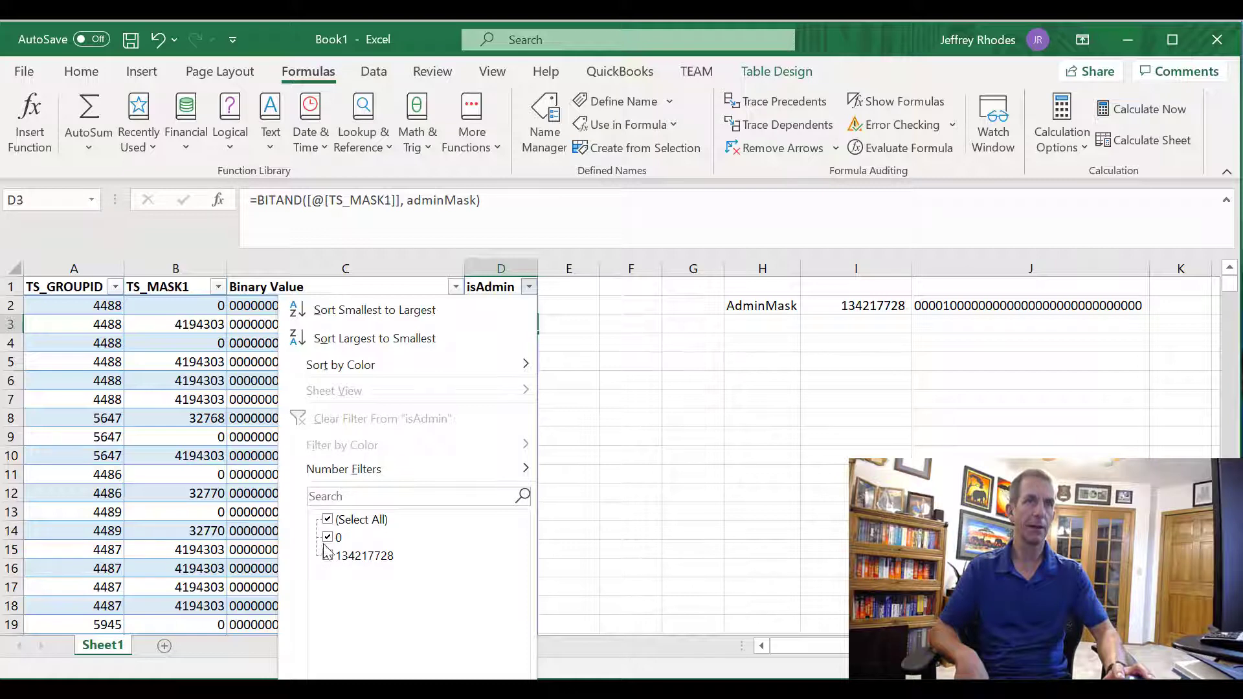
{"action": "left_click", "coordinate": [329, 520]}
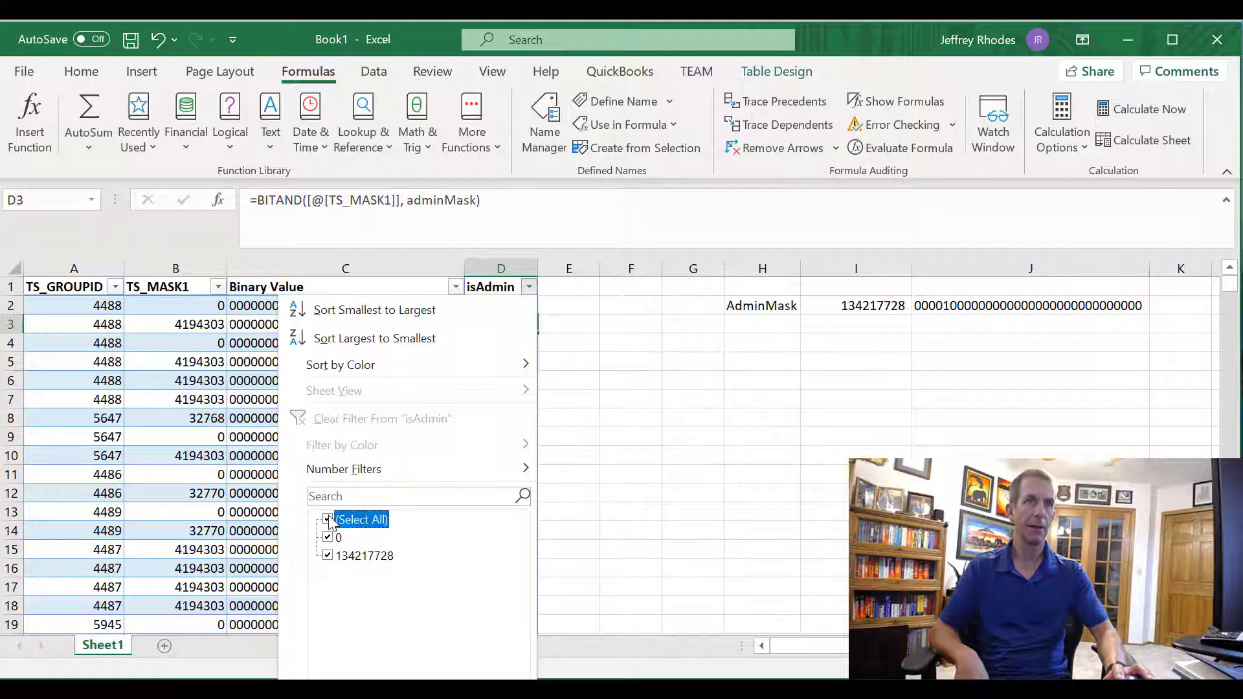
{"action": "left_click", "coordinate": [329, 556]}
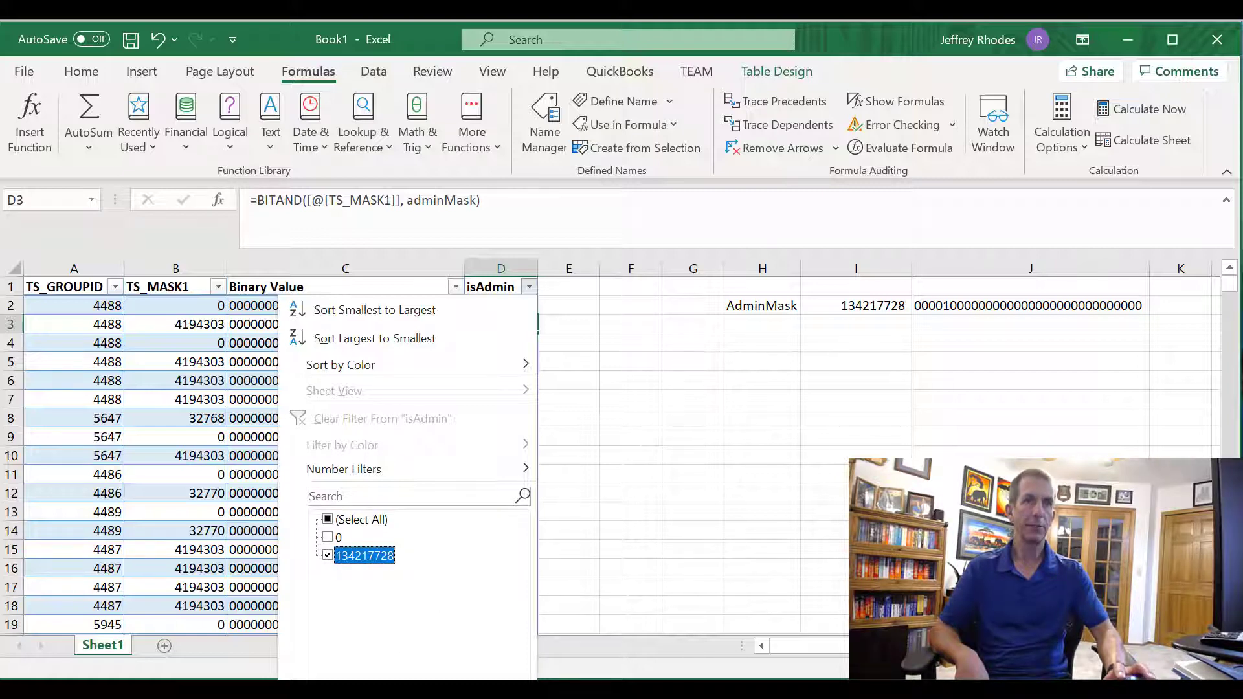
{"action": "key", "text": "Return"}
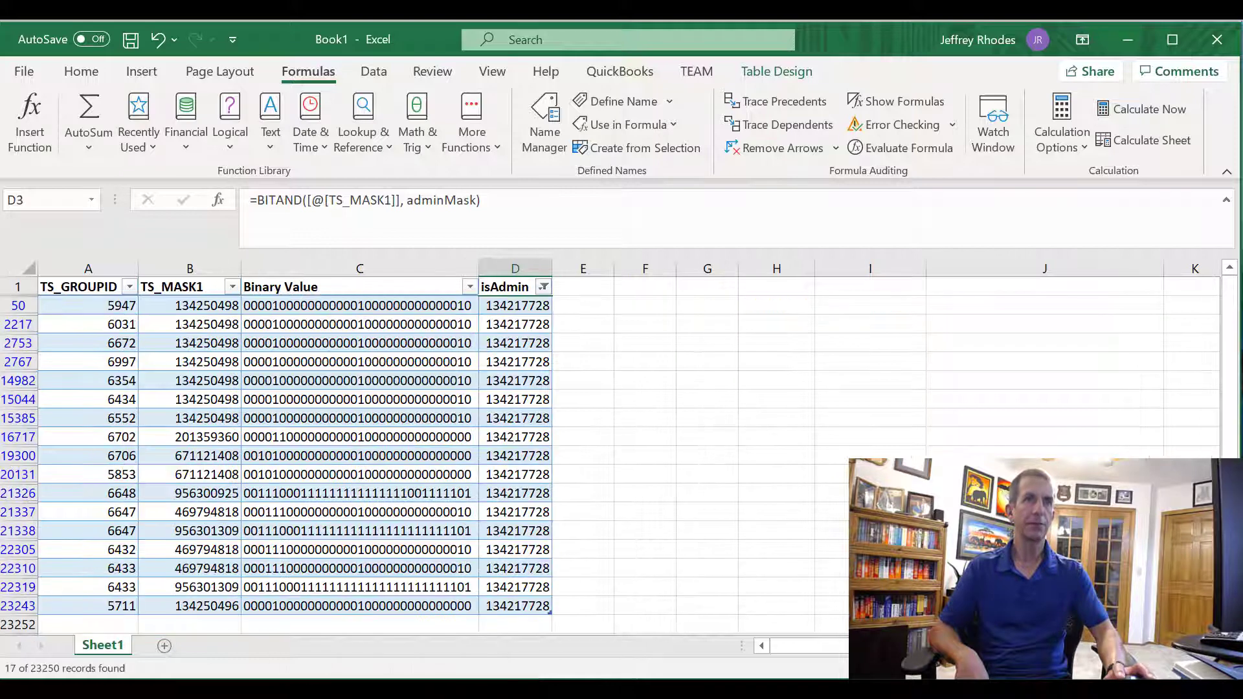